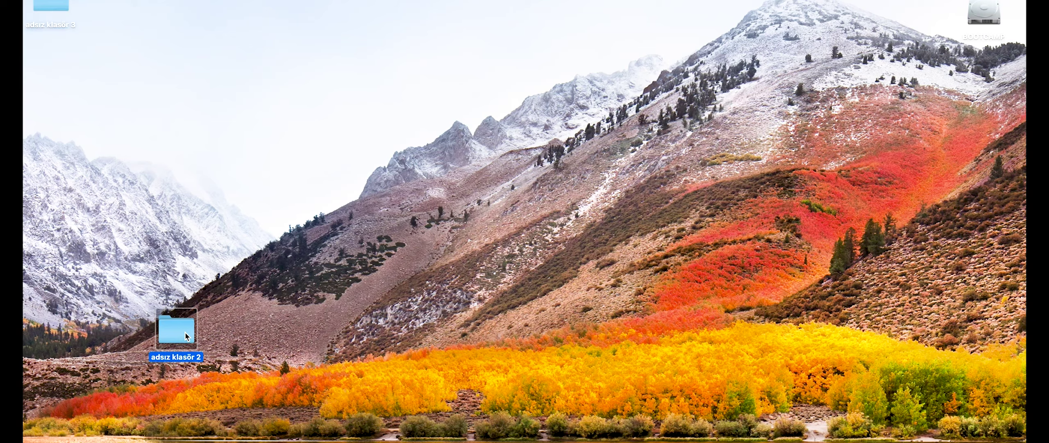
Step: Open all three source JPGs from the project folder in Photoshop CC 2019
double_click(185, 331)
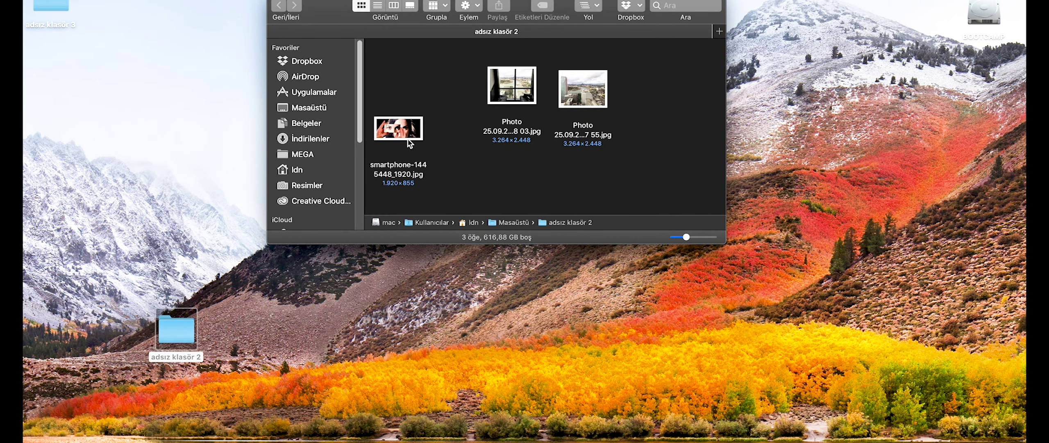
drag(636, 73, 370, 180)
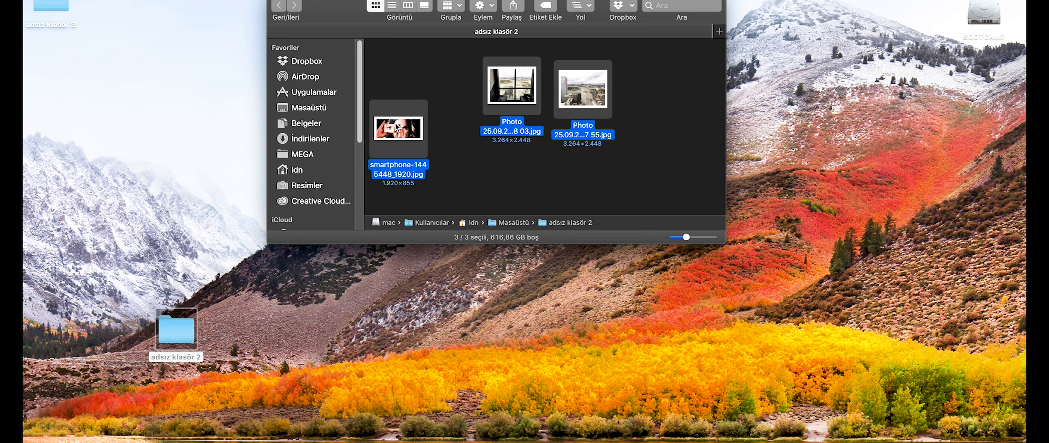
right_click(396, 122)
click(656, 191)
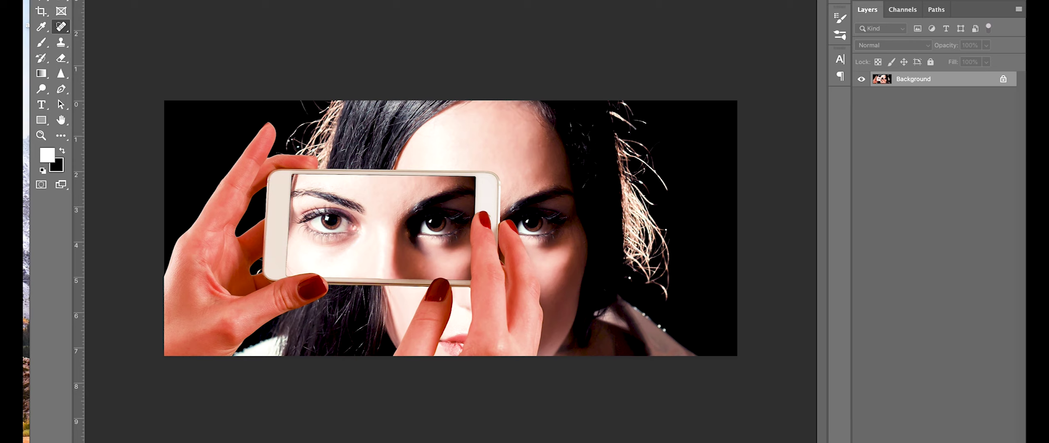
Step: Paint a Quick Selection across the black background, left hand and hair
right_click(758, 442)
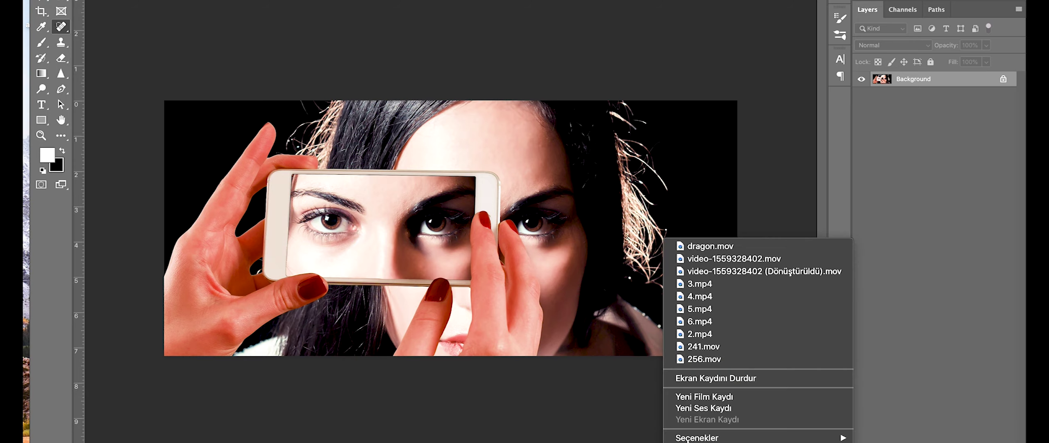
click(537, 431)
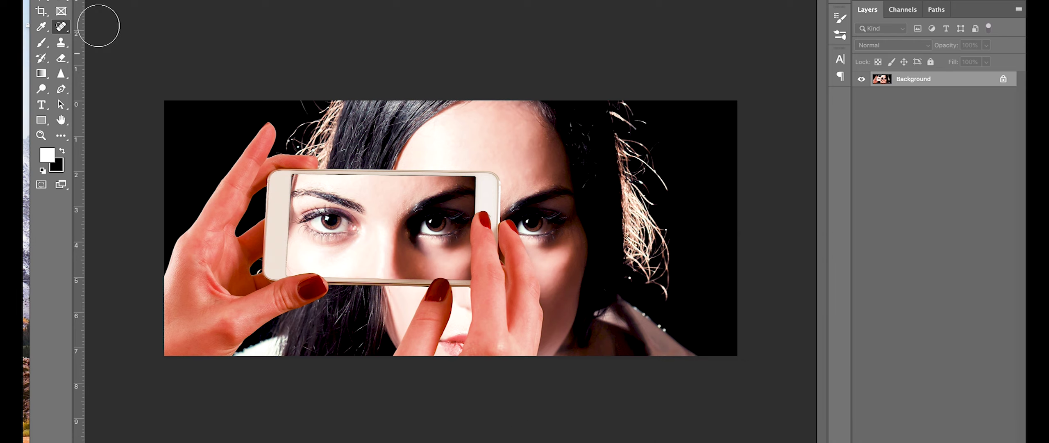
click(61, 2)
drag(334, 144, 222, 128)
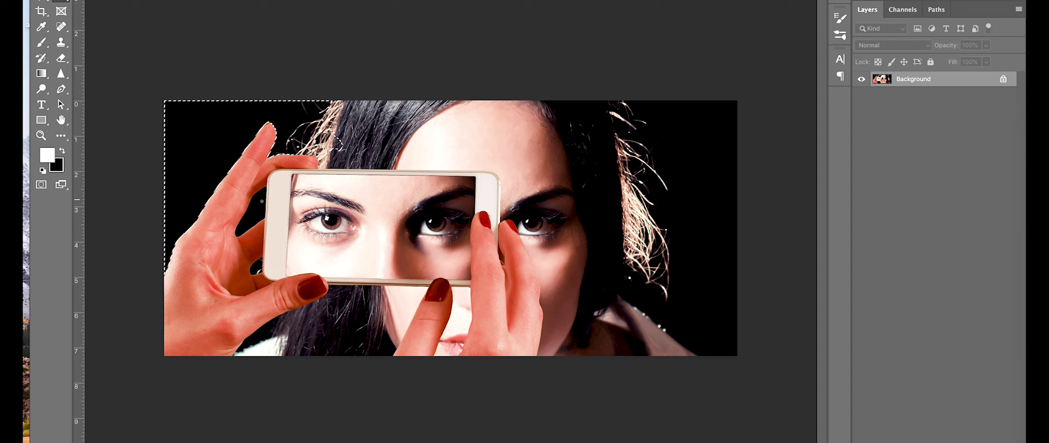
mouse_move(258, 197)
mouse_down()
mouse_move(246, 231)
mouse_move(256, 270)
mouse_move(339, 333)
mouse_move(455, 339)
mouse_up()
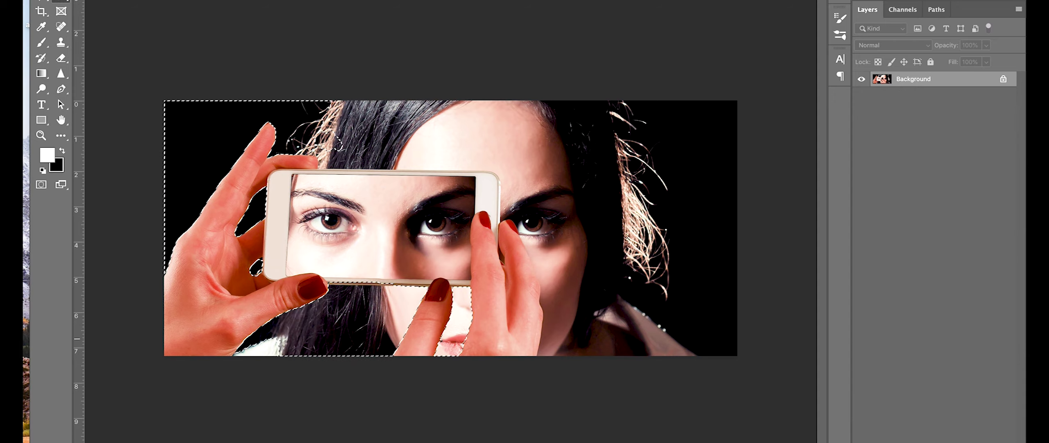
mouse_move(410, 164)
mouse_down()
mouse_move(410, 143)
mouse_move(459, 123)
mouse_move(594, 131)
mouse_move(646, 240)
mouse_up()
Step: Refine the selection along the right hand, fingers and fingernail, then open the Select menu options
drag(503, 229, 508, 344)
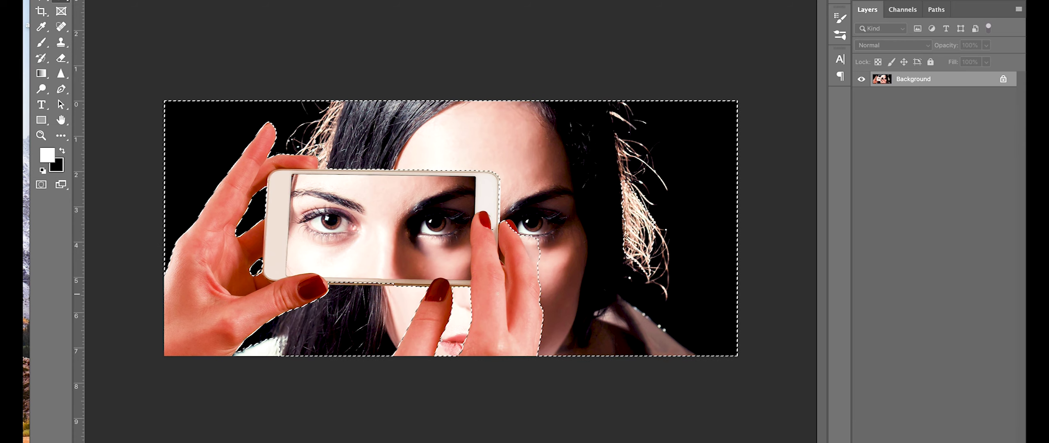
drag(529, 241, 529, 261)
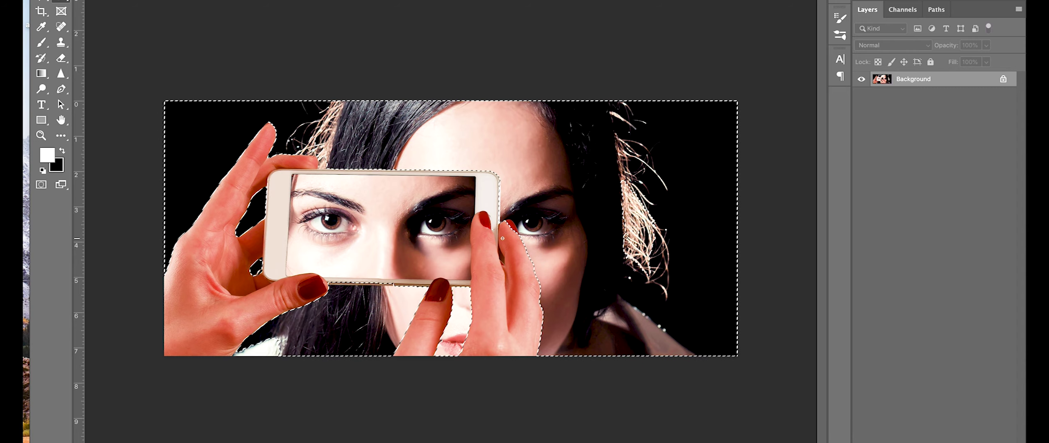
click(510, 227)
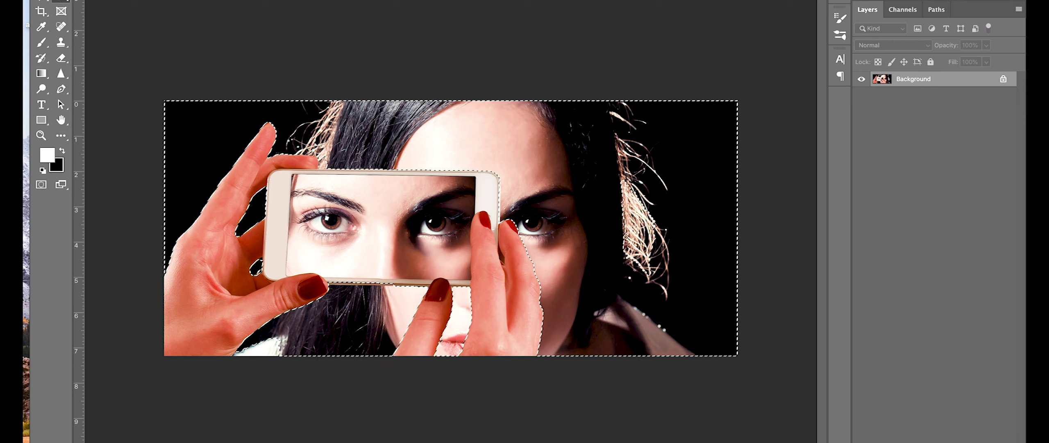
click(283, 1)
right_click(481, 246)
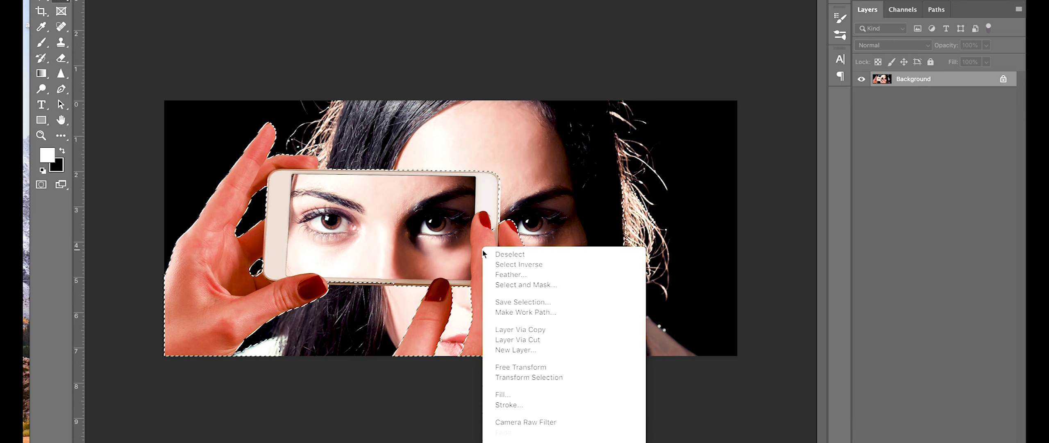
Step: Copy the hands and phone to their own layer, hide Background, and delete the right hair scrap
click(516, 330)
click(862, 94)
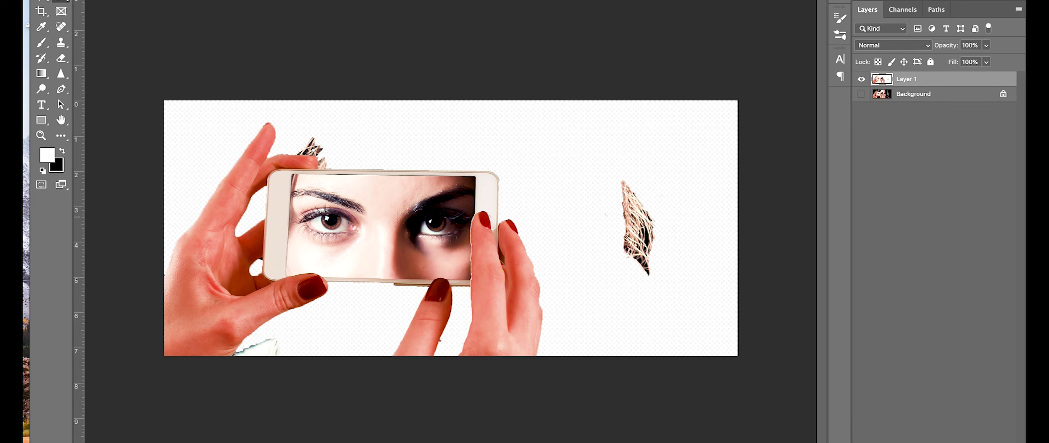
drag(594, 155, 694, 281)
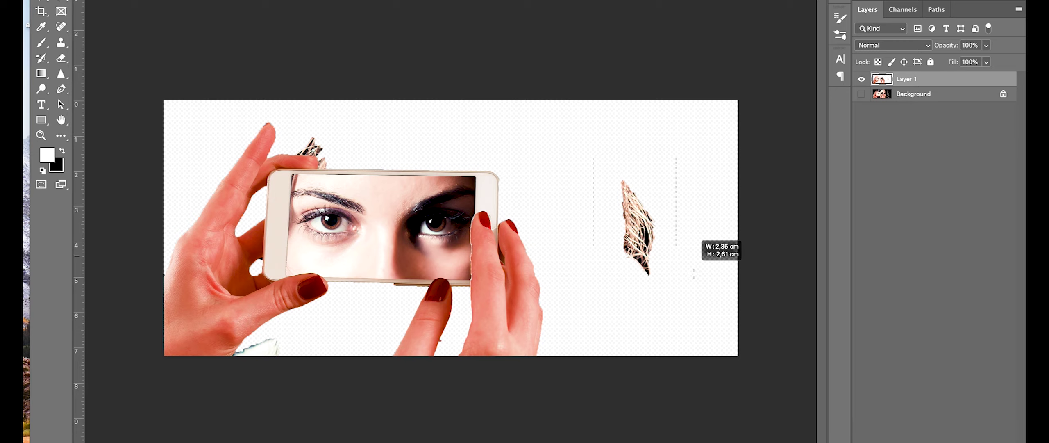
key(Delete)
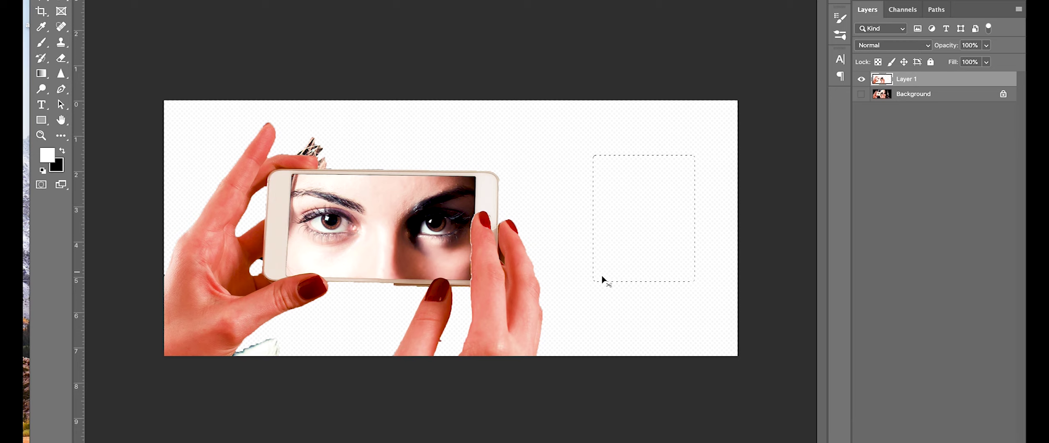
Step: Delete the white scrap below the thumb and outline the faint hair strand for removal
scroll(279, 385, up, 2)
scroll(328, 328, up, 1)
scroll(410, 269, up, 1)
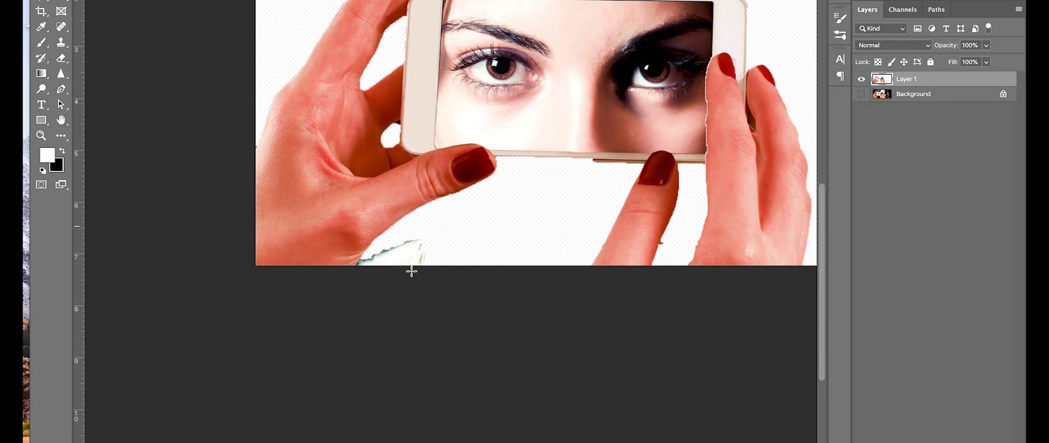
scroll(383, 276, up, 1)
scroll(450, 238, up, 1)
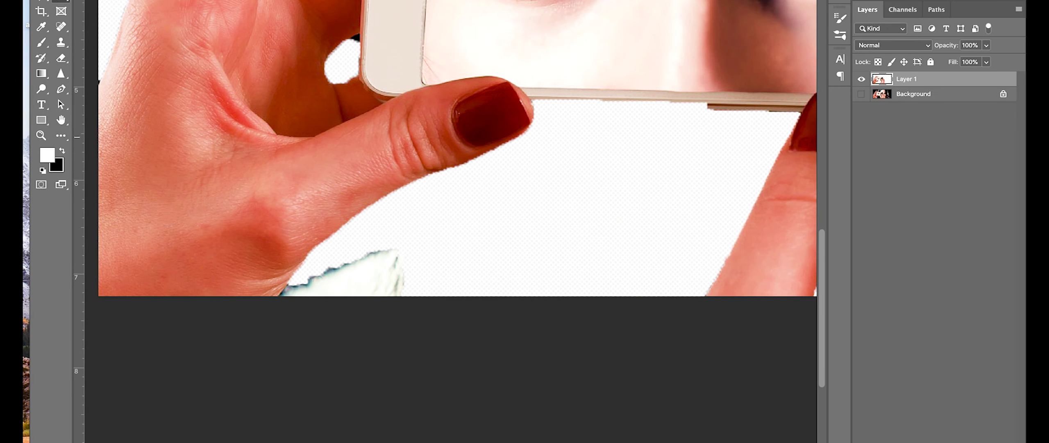
drag(398, 295, 344, 269)
key(Delete)
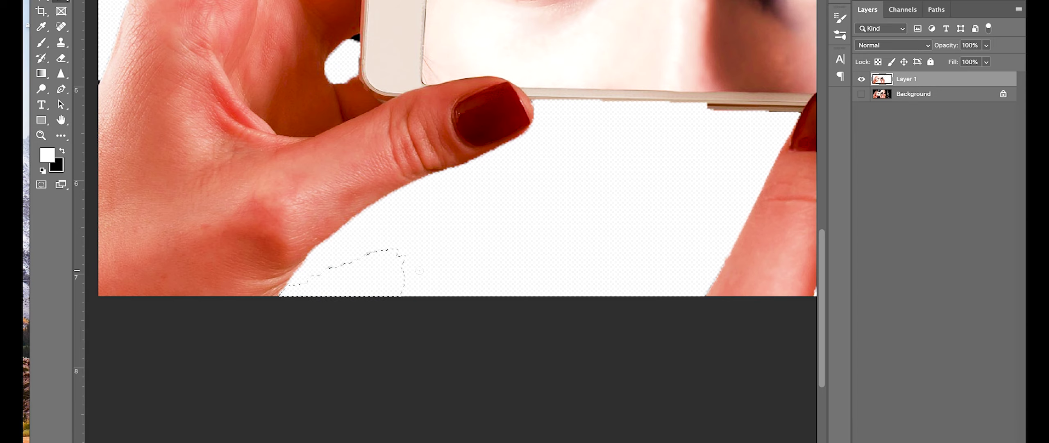
key(ctrl+d)
drag(394, 249, 355, 273)
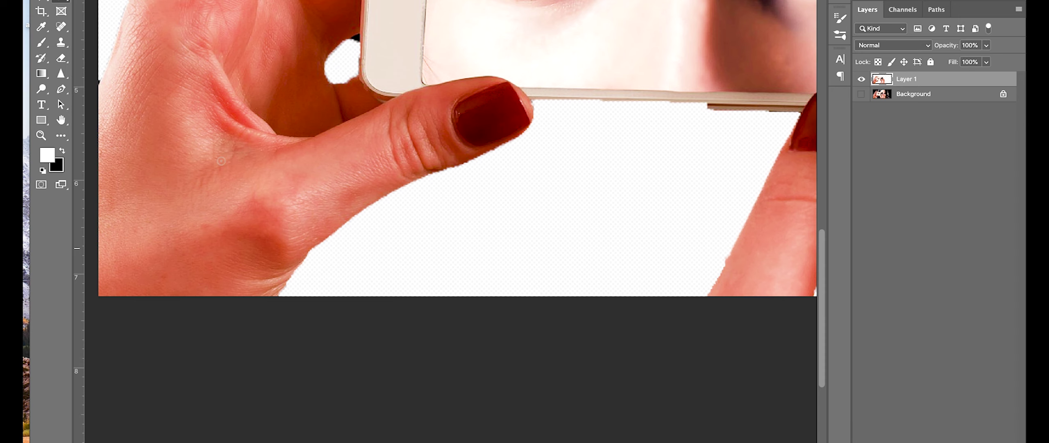
drag(573, 178, 348, 387)
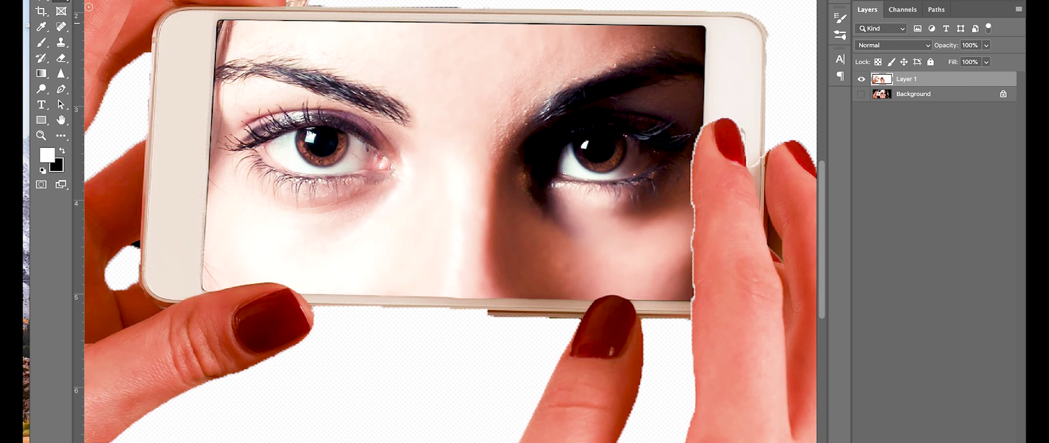
Step: Lasso and delete the sliver under the phone's bottom edge
click(317, 305)
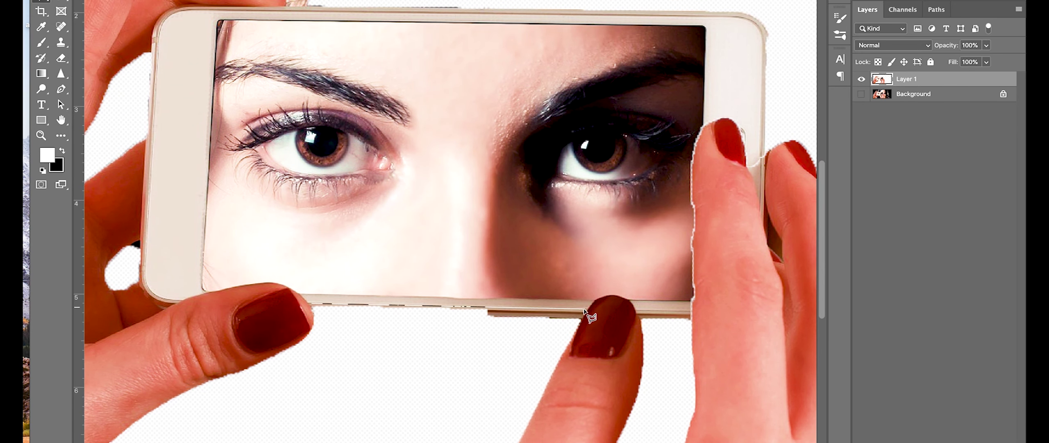
click(585, 314)
click(573, 331)
click(454, 355)
double_click(348, 351)
key(Delete)
key(ctrl+d)
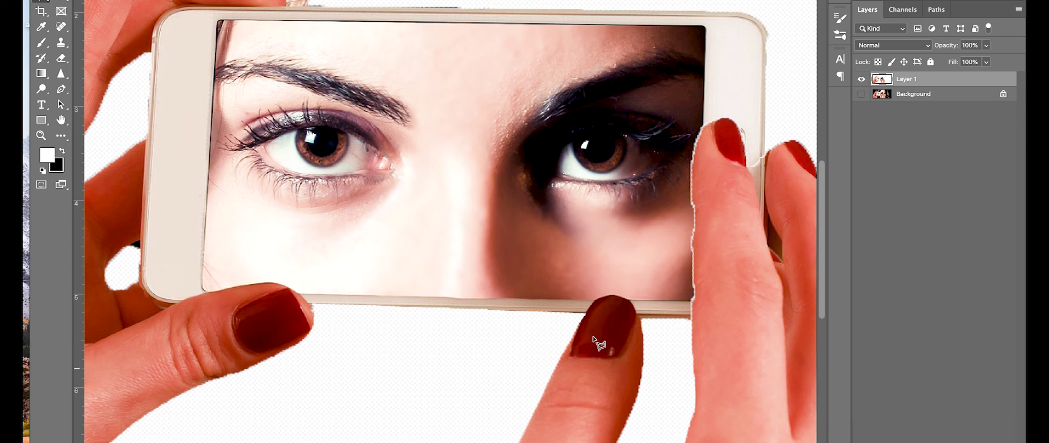
Step: Erase the dark fringe along the phone's top edge and the hair tuft above the thumb
scroll(648, 404, down, 5)
scroll(557, 274, right, 4)
click(41, 73)
click(60, 58)
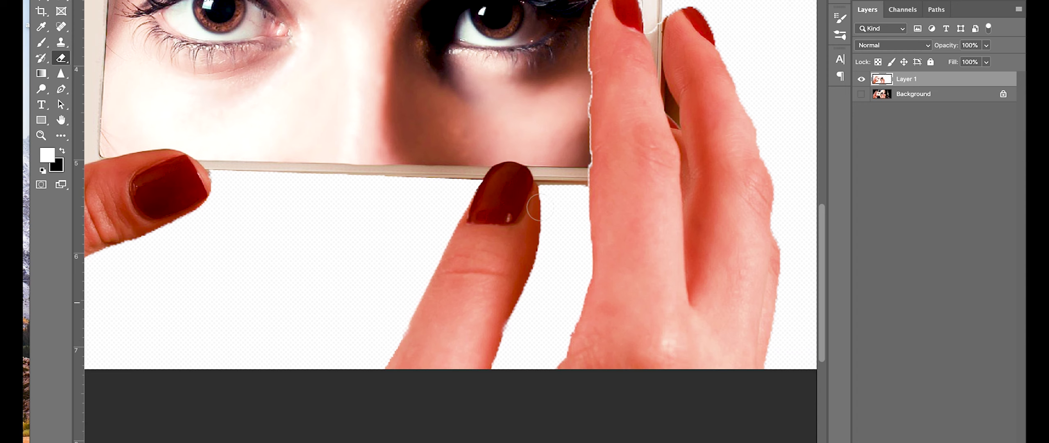
scroll(539, 208, up, 5)
scroll(688, 169, up, 2)
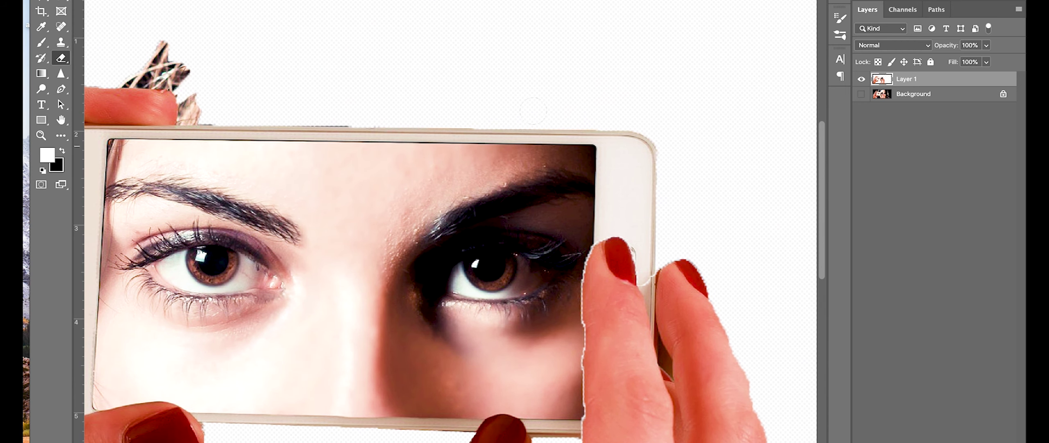
drag(180, 119, 617, 121)
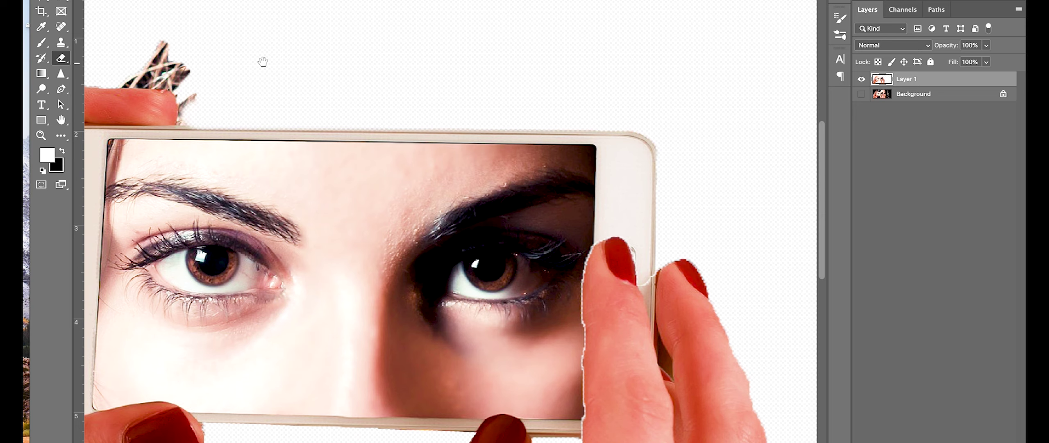
drag(263, 62, 489, 111)
drag(399, 100, 401, 98)
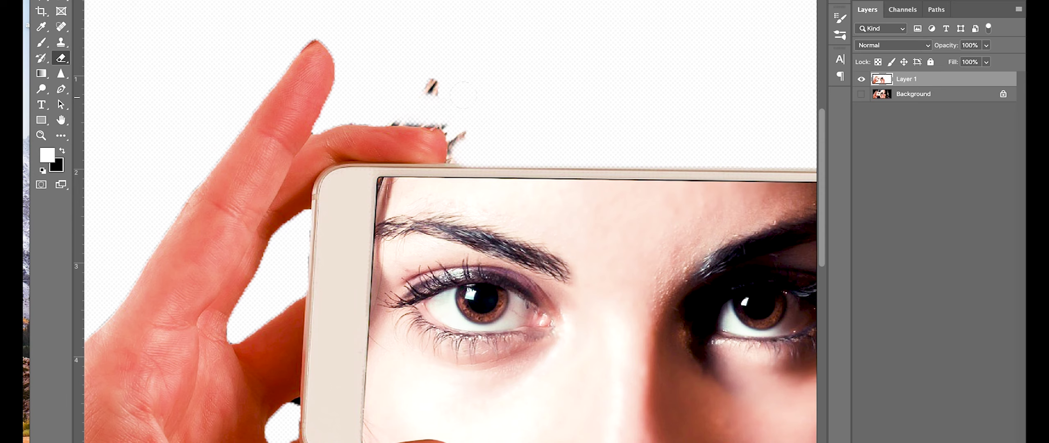
Step: Clear the scraps above the thumb with a Polygonal Lasso and move the hands and phone upward
click(36, 2)
click(347, 122)
click(442, 130)
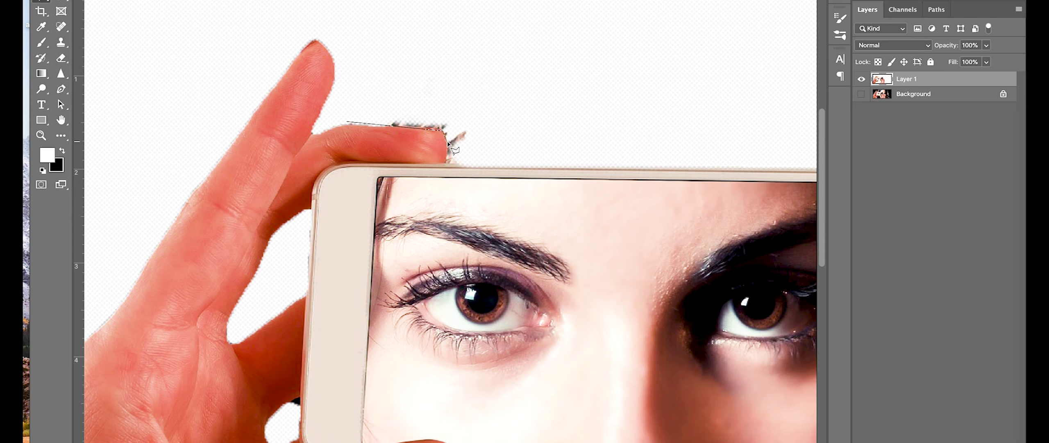
click(447, 162)
click(532, 157)
click(519, 87)
click(455, 60)
double_click(354, 87)
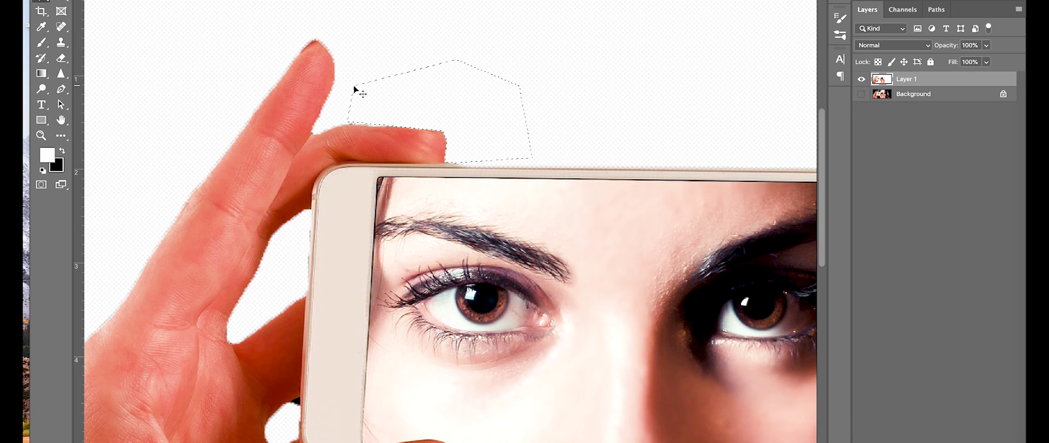
key(ctrl+d)
key(ctrl+minus)
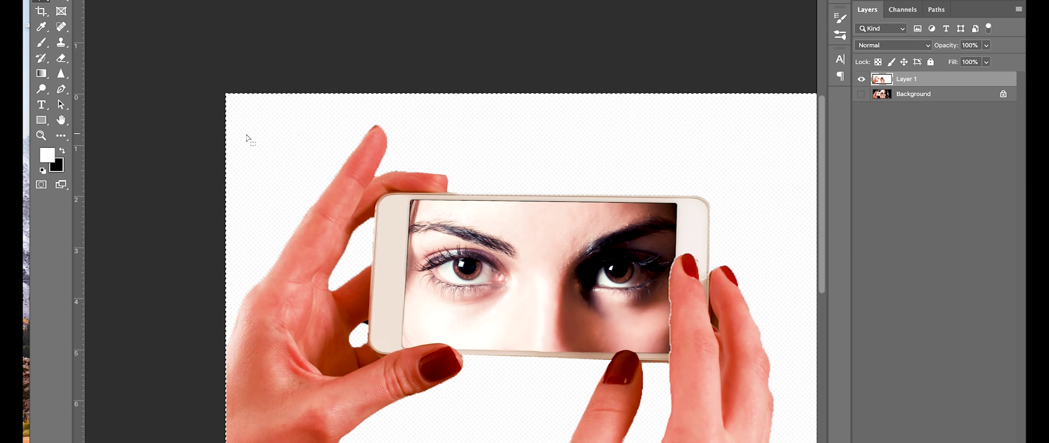
drag(422, 218, 311, 4)
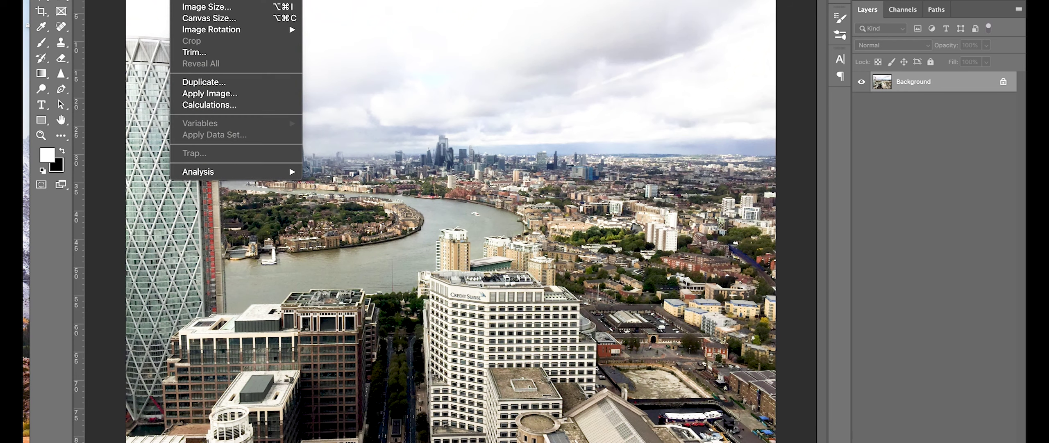
Step: Spot-heal the contrail out of the skyline's sky, then bring up Filter > Camera Raw Filter
key(Escape)
key(j)
drag(586, 90, 779, 18)
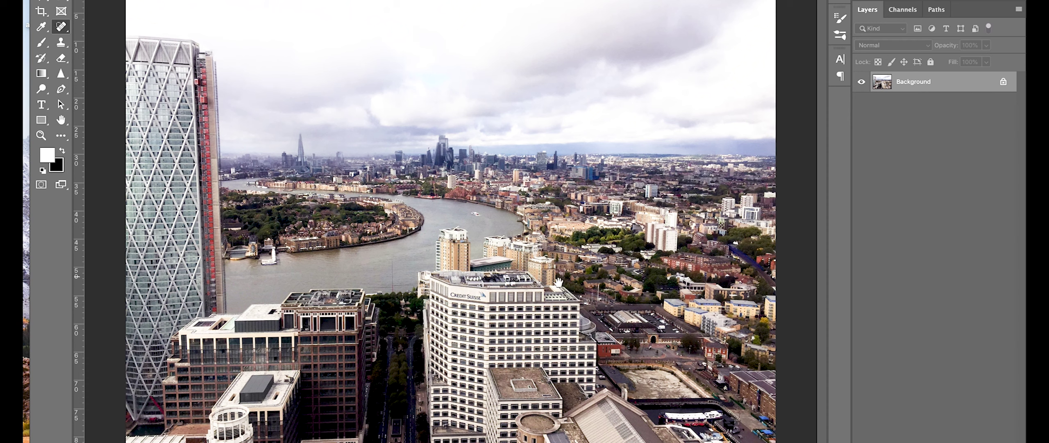
click(319, 0)
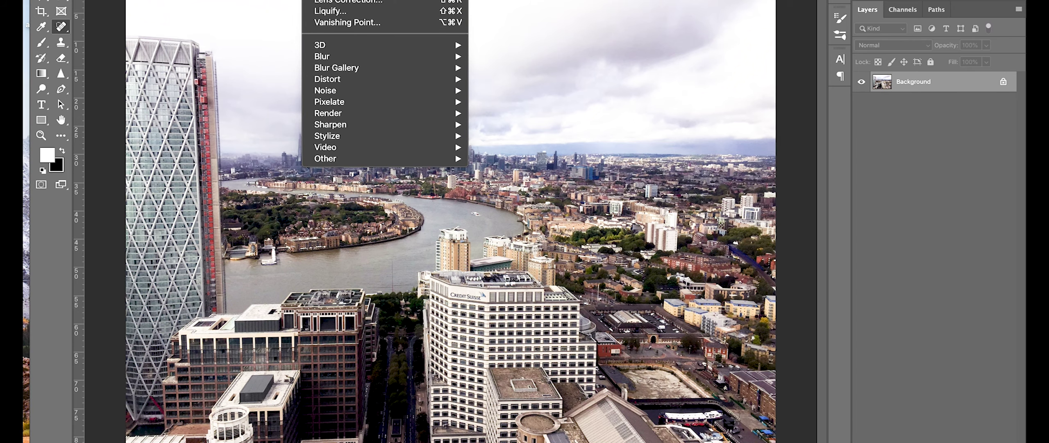
click(348, 0)
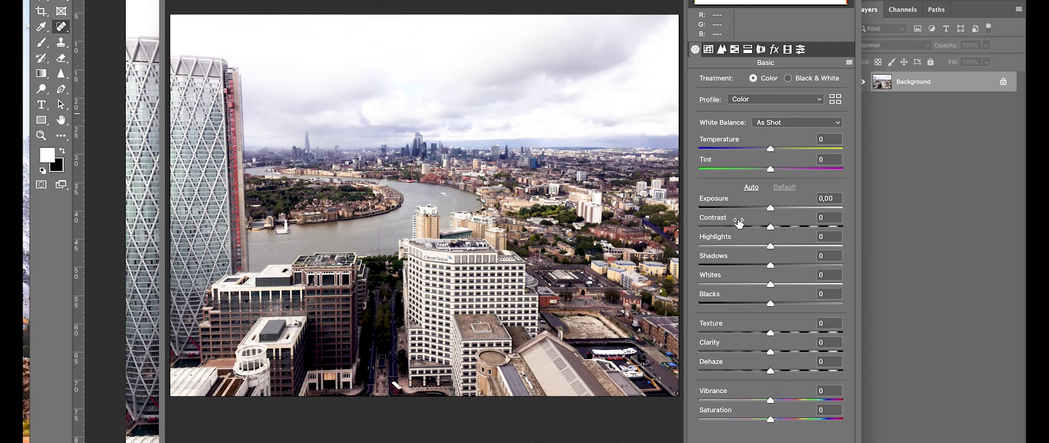
Step: Raise exposure, contrast, clarity, texture, dehaze, vibrance and saturation on the skyline photo
drag(772, 207, 785, 226)
click(793, 349)
key(ctrl+plus)
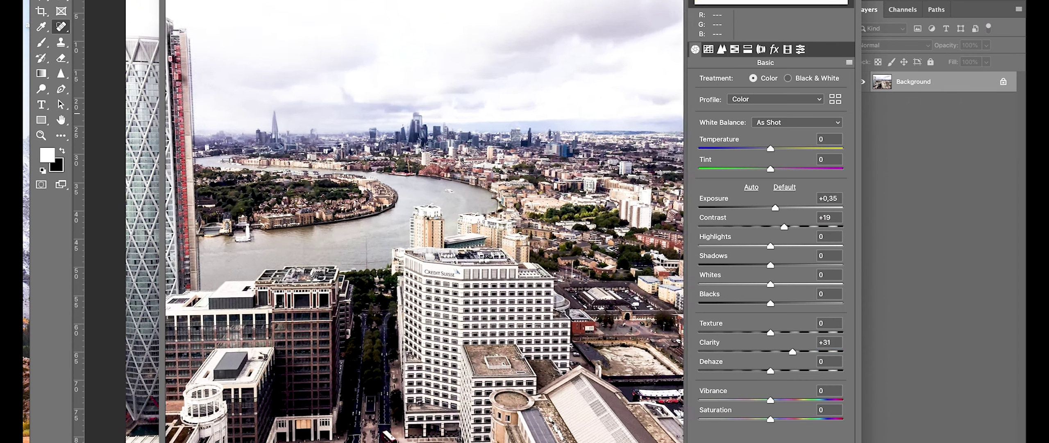
key(ctrl+plus)
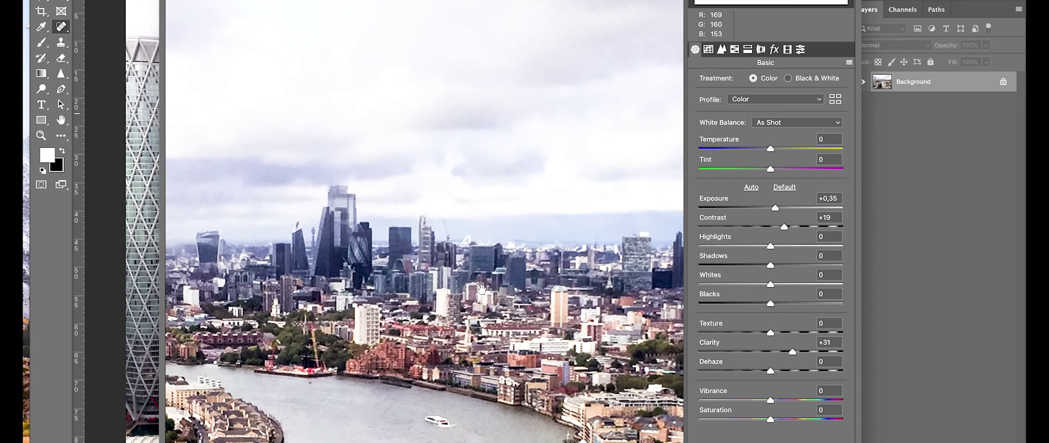
drag(521, 110, 446, 397)
click(795, 332)
mouse_move(794, 331)
mouse_down()
mouse_move(781, 331)
mouse_move(778, 351)
mouse_move(814, 398)
mouse_up()
click(790, 371)
click(806, 400)
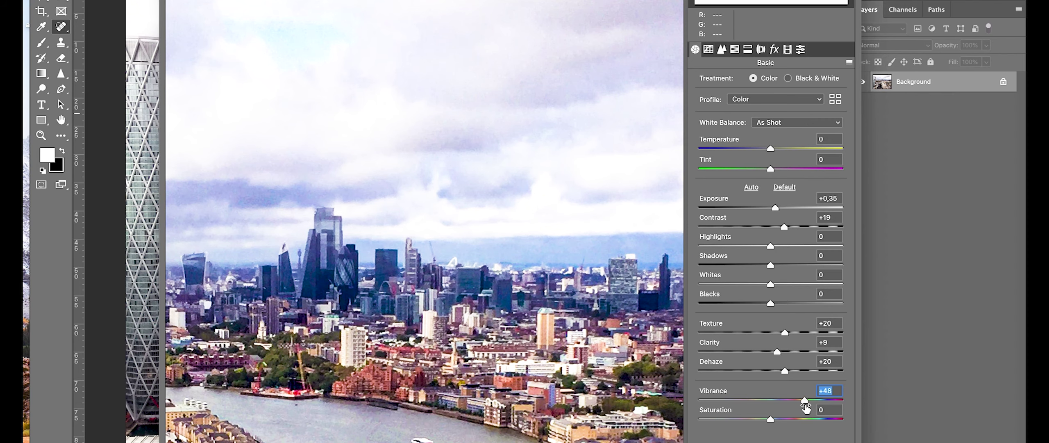
click(802, 418)
Step: Apply Auto tone, then boost contrast, lift blacks and shadows, and push vibrance and saturation
click(752, 189)
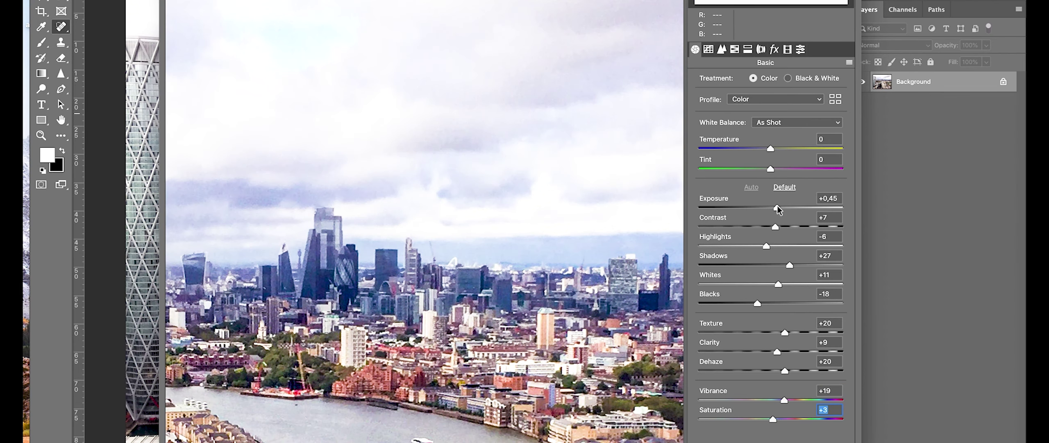
drag(775, 227, 783, 226)
click(791, 264)
click(780, 303)
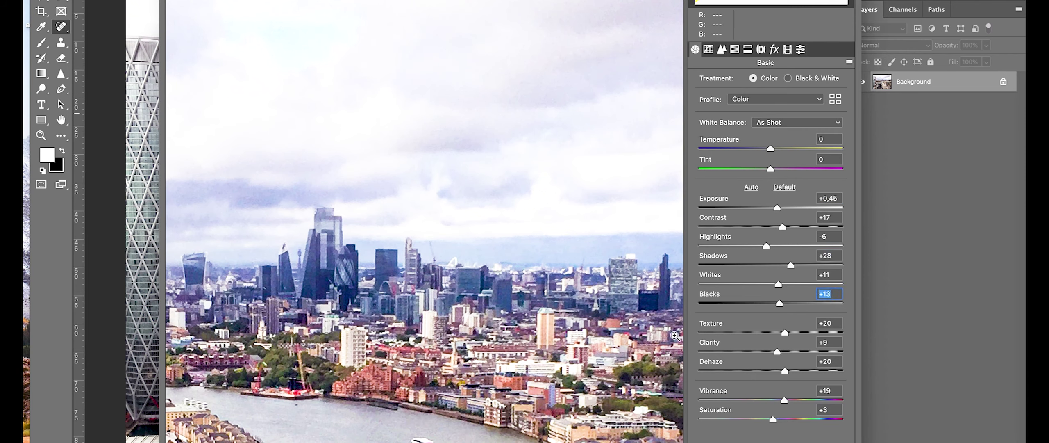
mouse_move(784, 400)
mouse_down()
mouse_move(804, 399)
mouse_move(806, 418)
mouse_up()
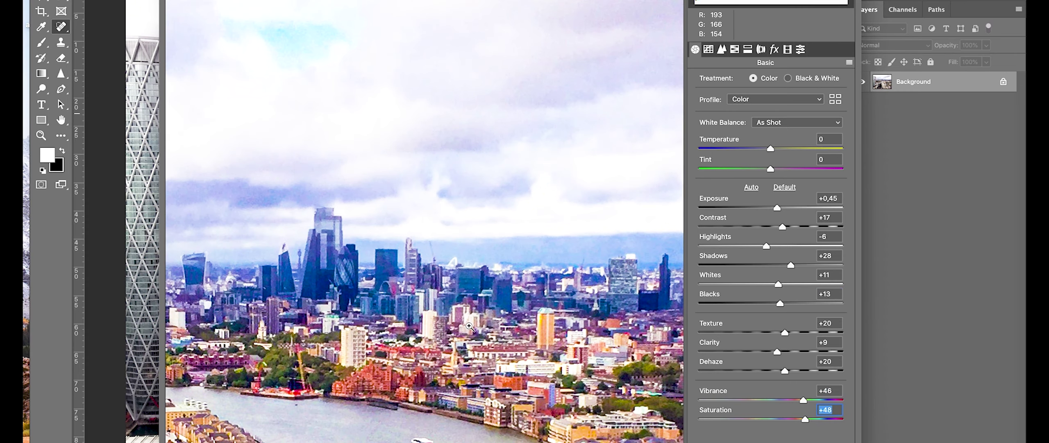
key(ctrl+0)
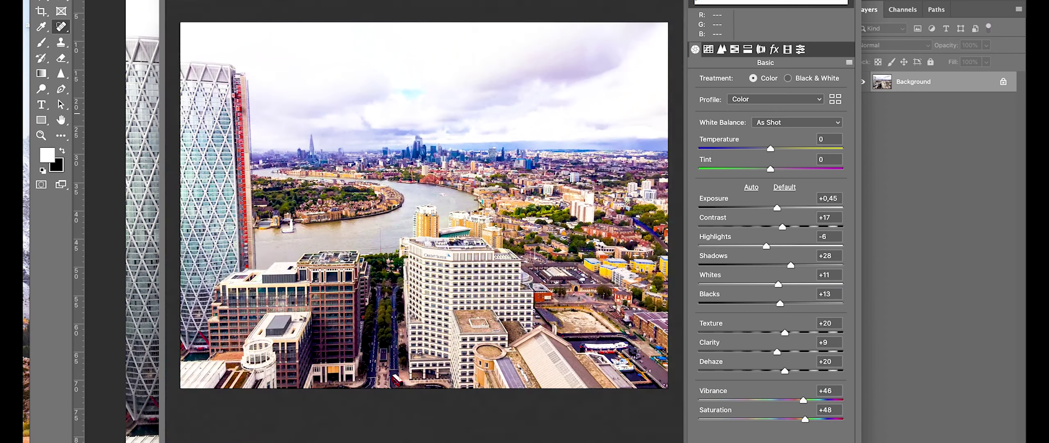
key(ctrl+minus)
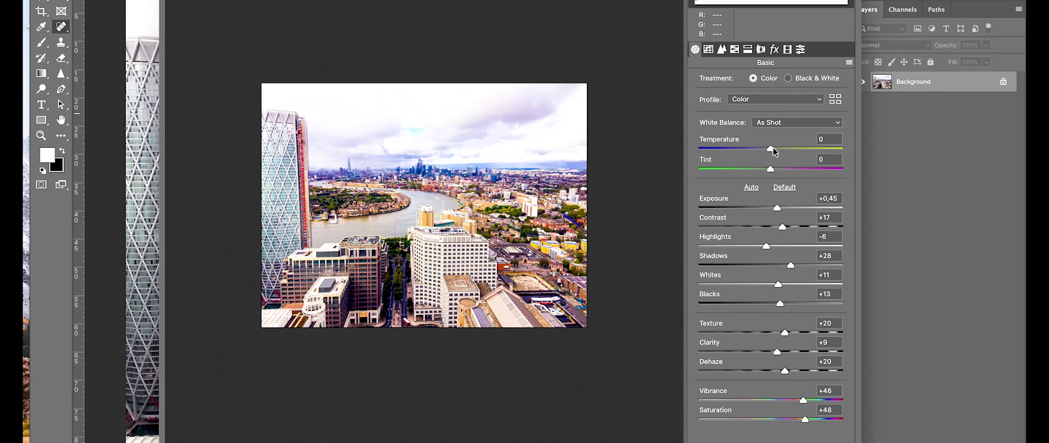
Step: Cool the temperature, tint slightly green, nudge exposure and vibrance, apply, and select all
drag(772, 148, 765, 148)
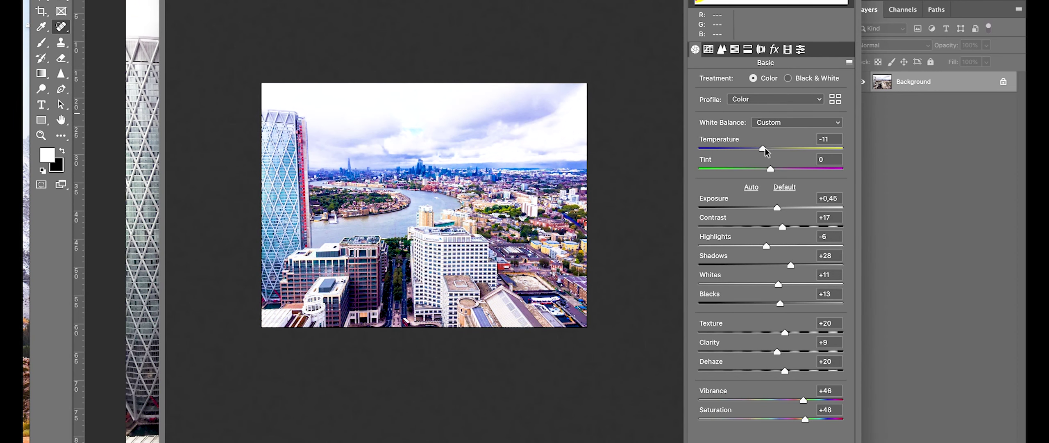
drag(777, 207, 779, 208)
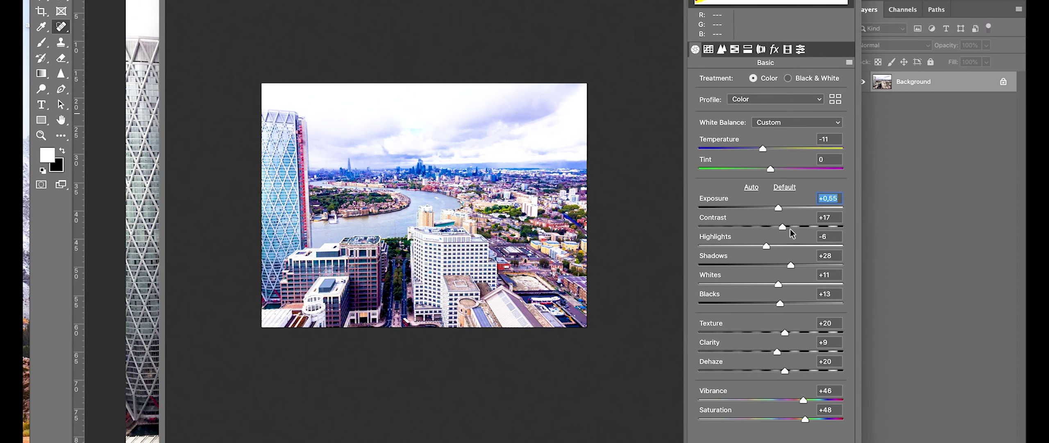
drag(771, 169, 766, 168)
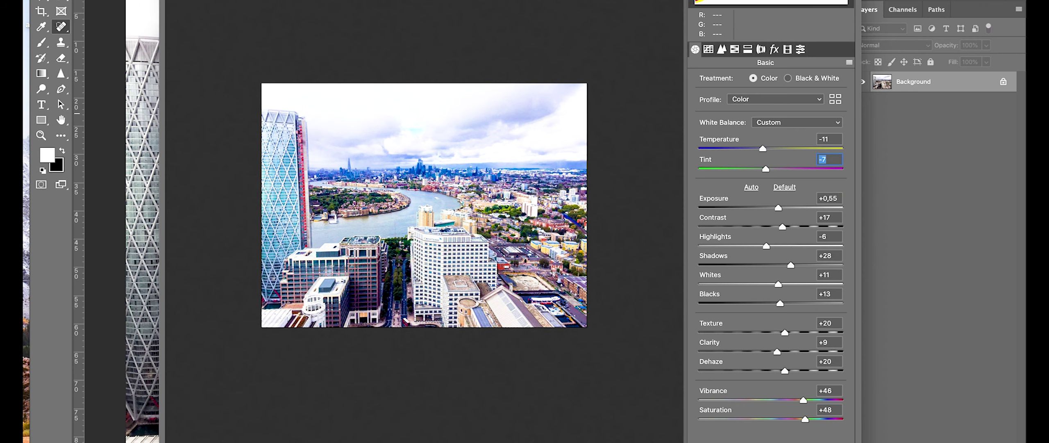
drag(805, 401, 813, 400)
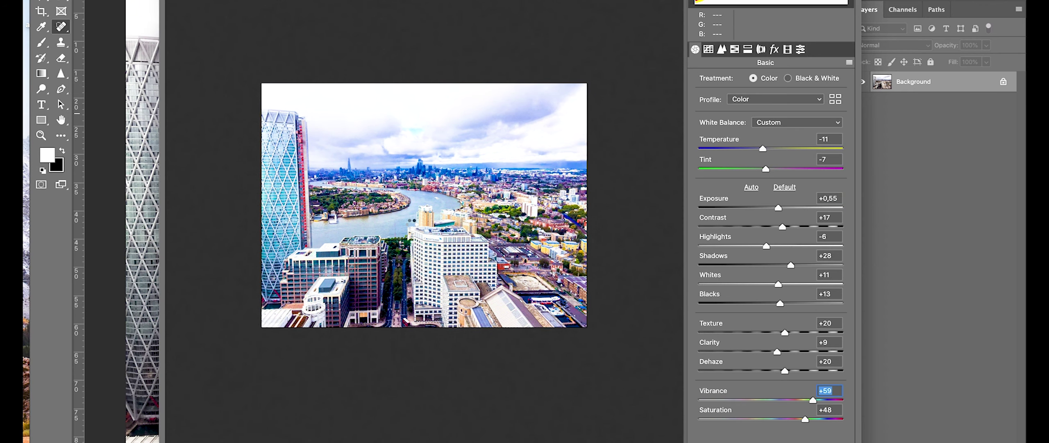
key(Return)
key(ctrl+a)
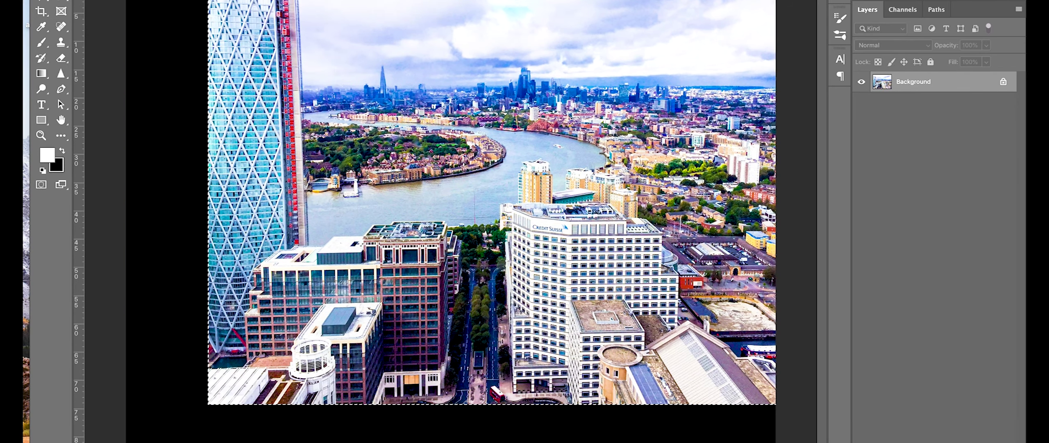
Step: Paste the skyline photo into the room-window image as Layer 2
key(ctrl+v)
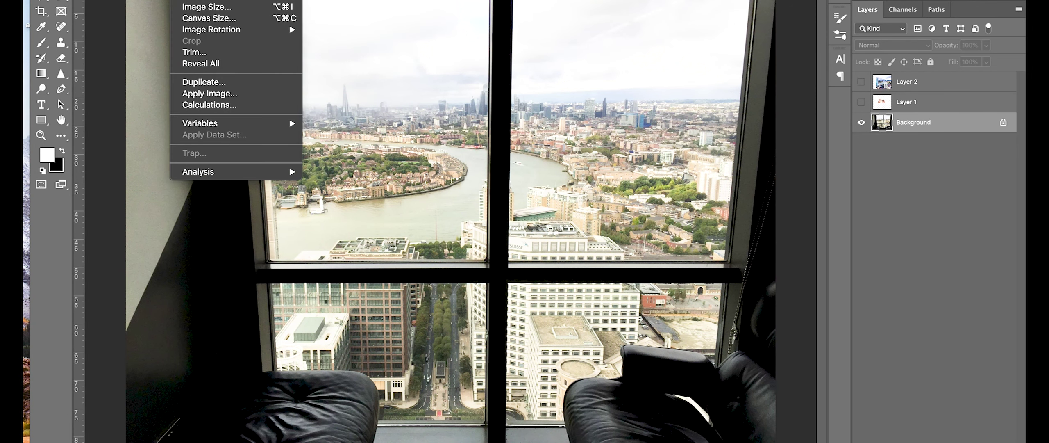
click(218, 0)
click(335, 63)
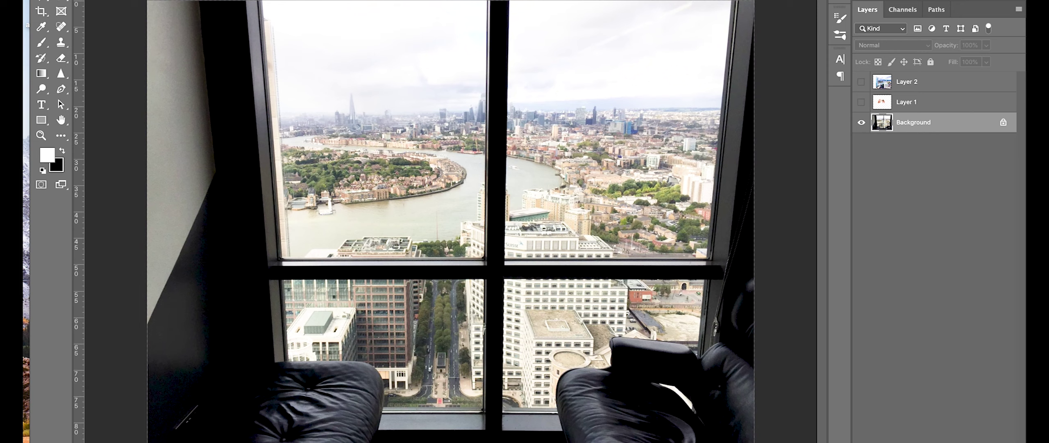
Step: Brighten the window photo in Camera Raw: more exposure, clarity, dehaze, saturation, shadows, blacks, slightly warmer
key(ctrl+shift+a)
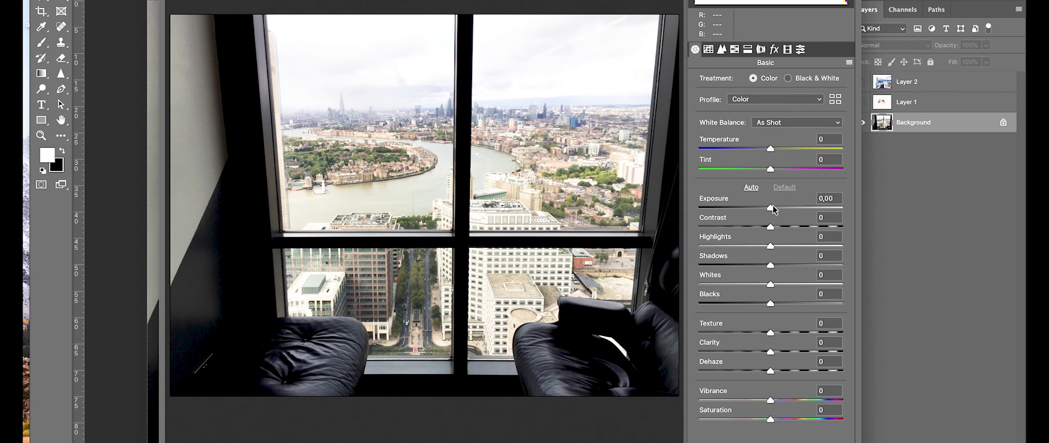
drag(773, 205, 796, 209)
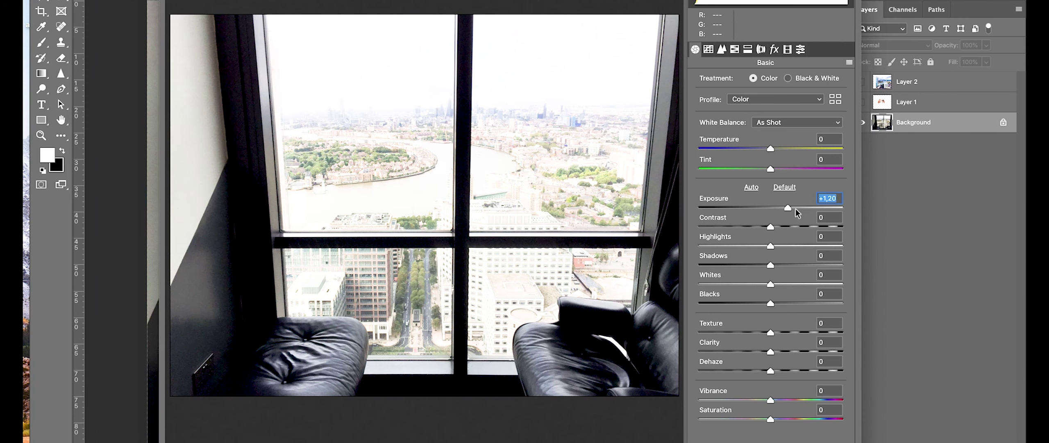
drag(771, 351, 803, 353)
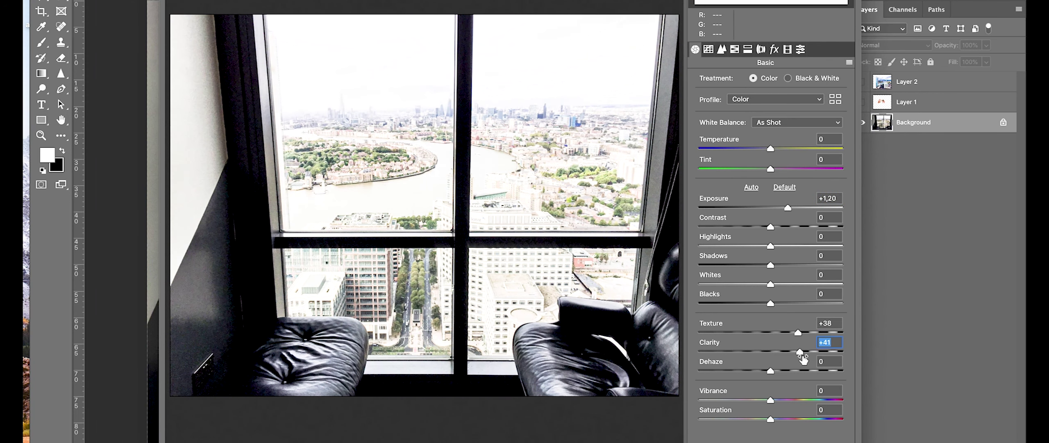
drag(787, 371, 789, 370)
click(780, 226)
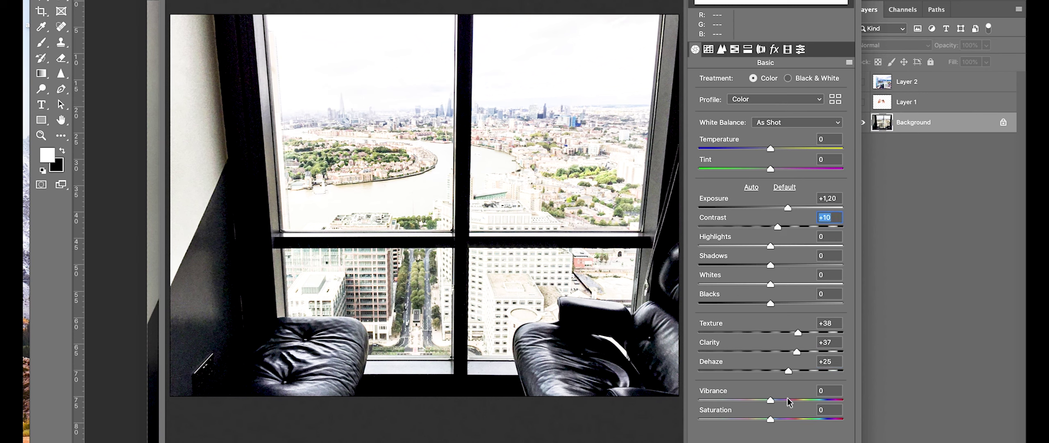
click(782, 419)
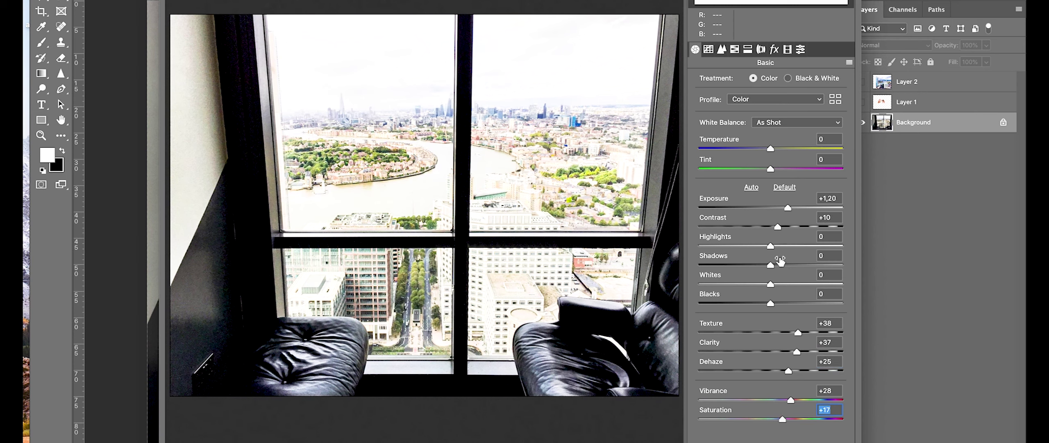
click(781, 265)
click(786, 303)
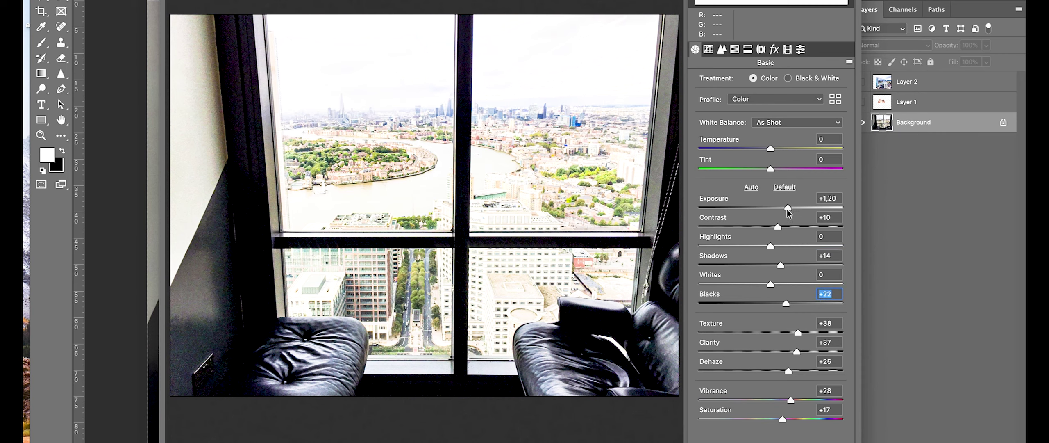
click(774, 148)
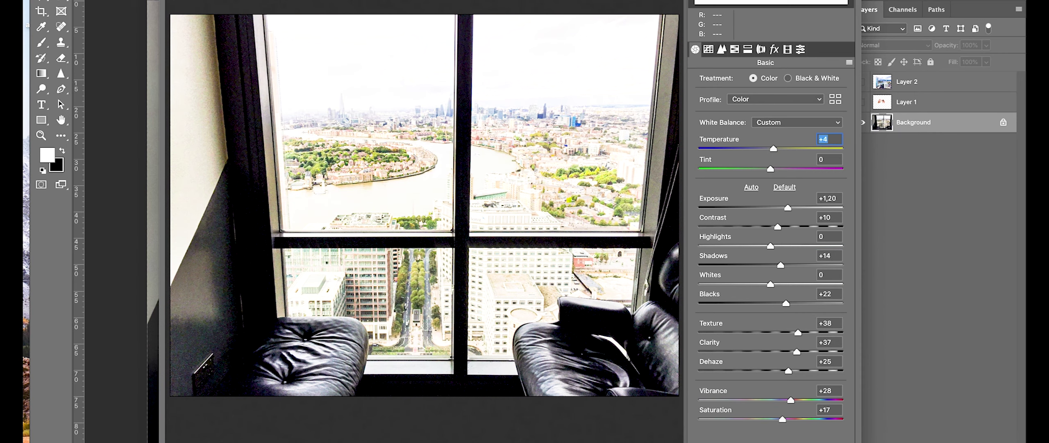
key(Return)
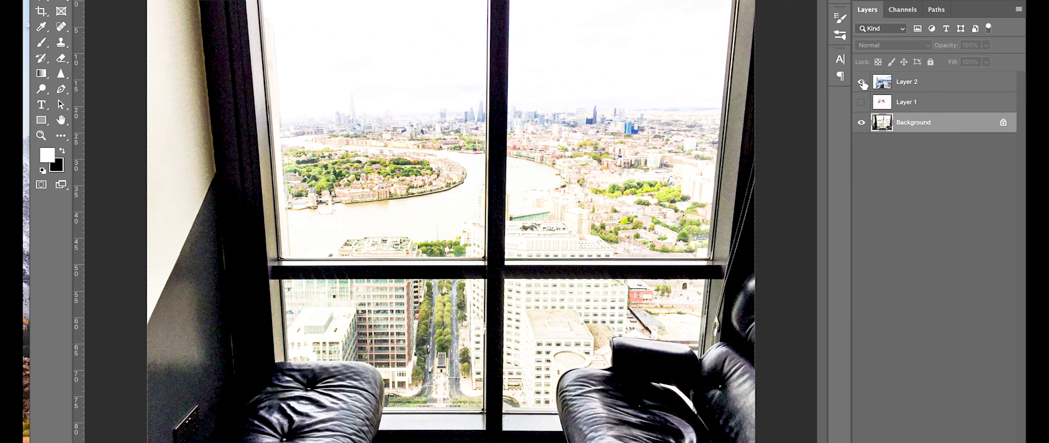
Step: Nudge the skyline layer up-left, hide it, and lasso the glass along the left window frame
click(862, 82)
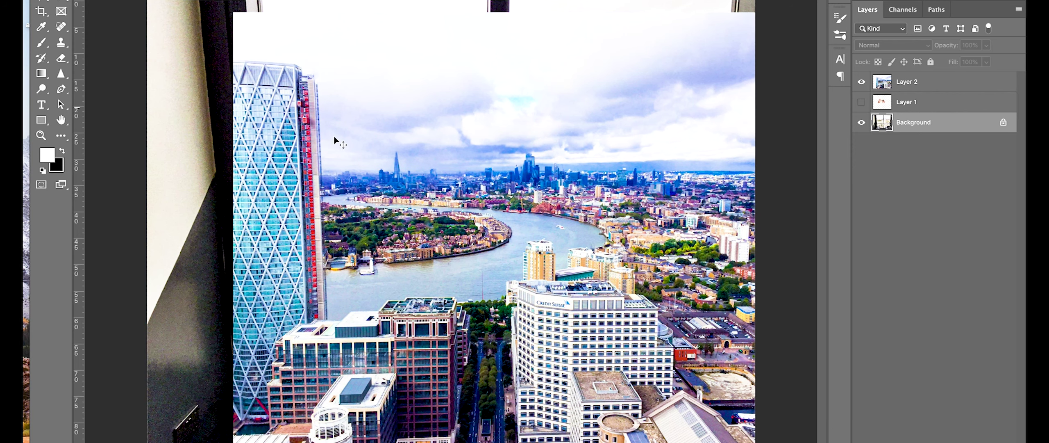
drag(319, 134, 311, 116)
click(862, 82)
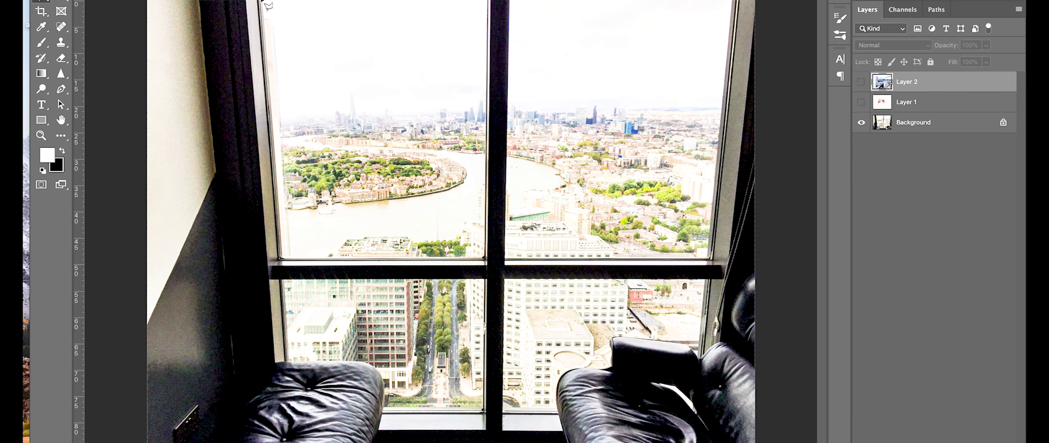
click(287, 359)
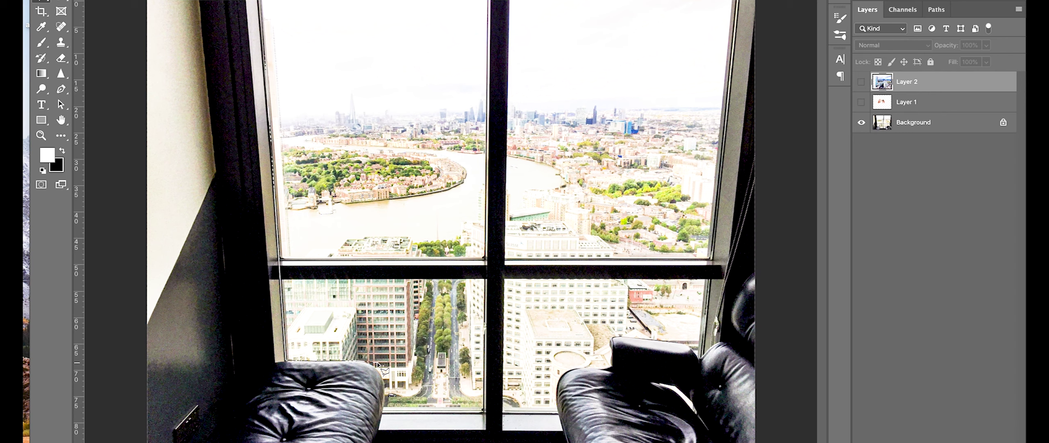
double_click(389, 319)
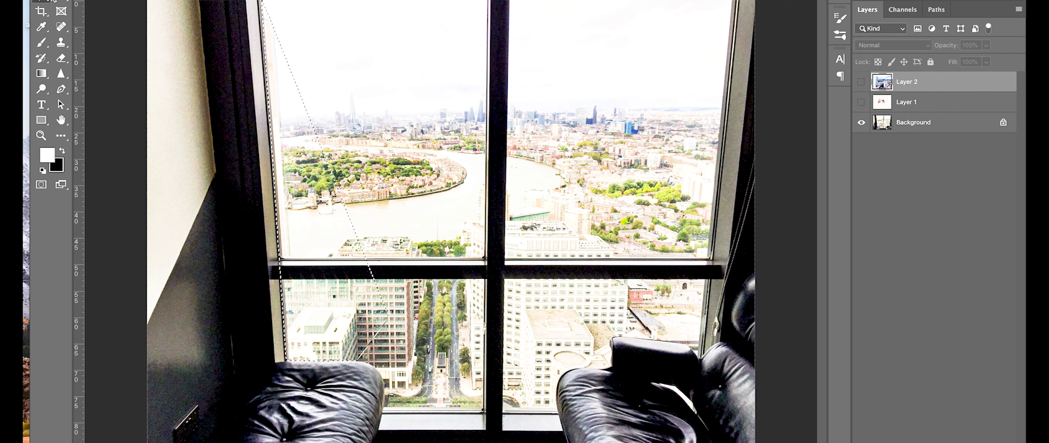
Step: Trace the glass around the right frame, headrest and windowsill, then show the skyline layer
click(736, 3)
click(708, 258)
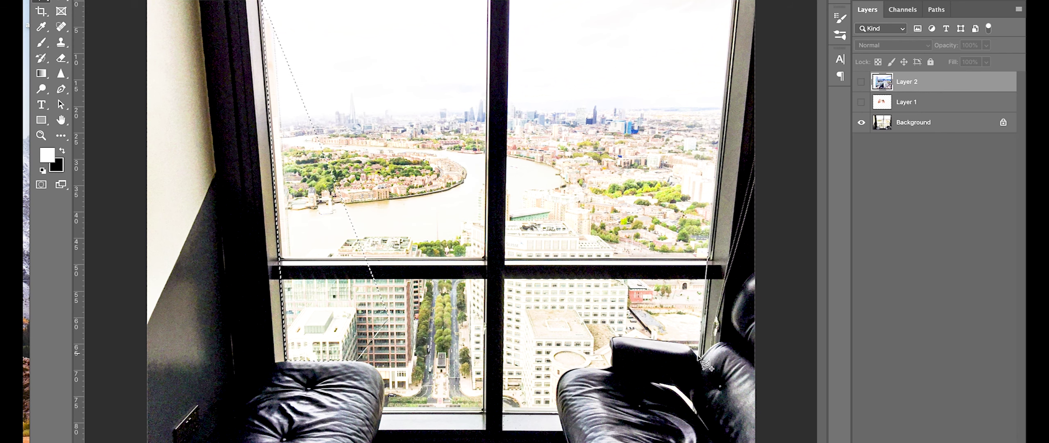
click(698, 346)
click(611, 339)
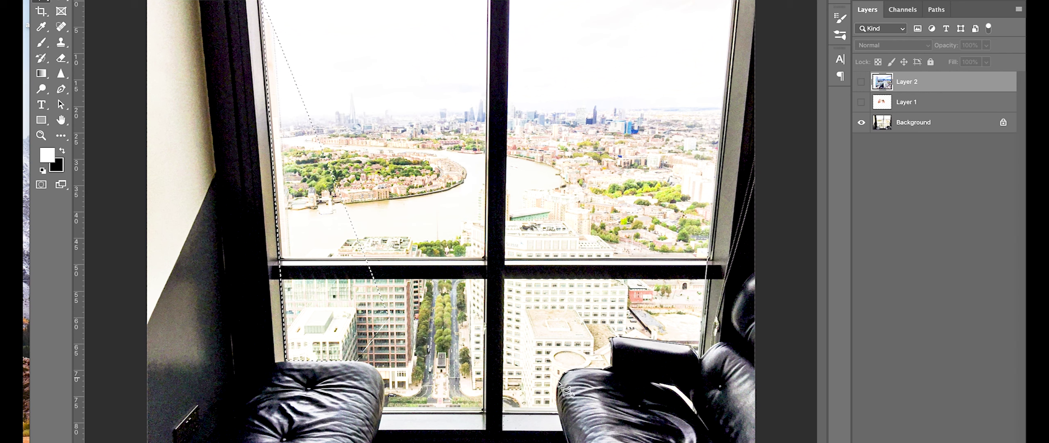
click(561, 414)
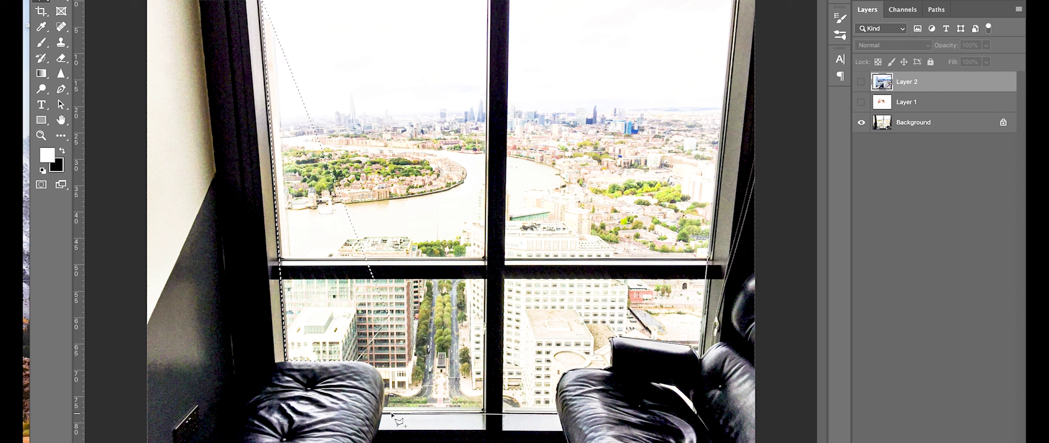
click(383, 414)
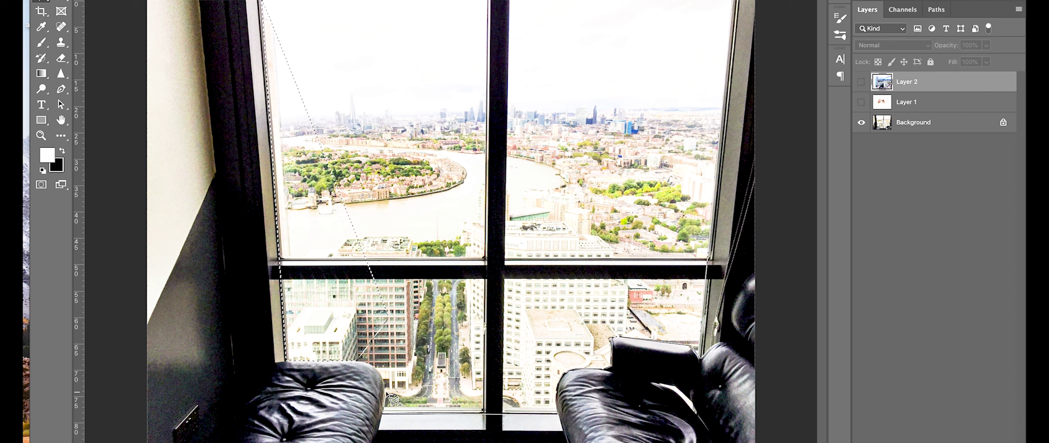
click(353, 360)
double_click(281, 93)
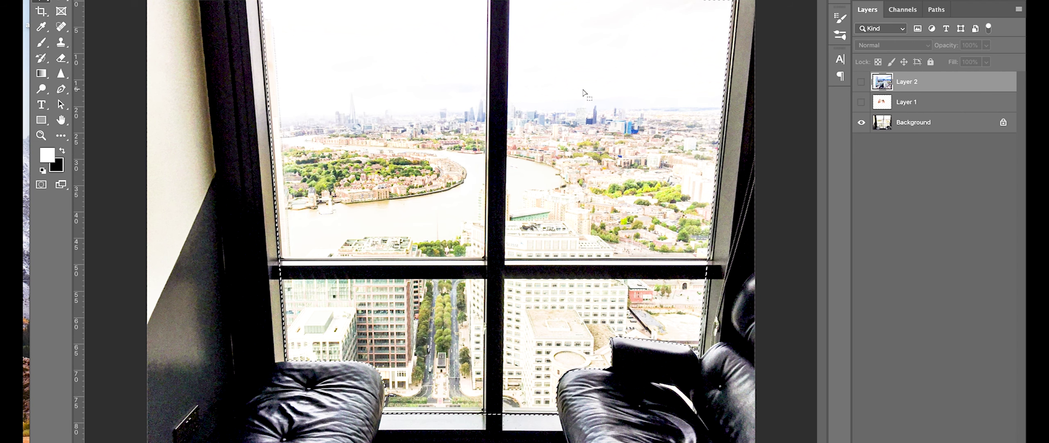
click(862, 82)
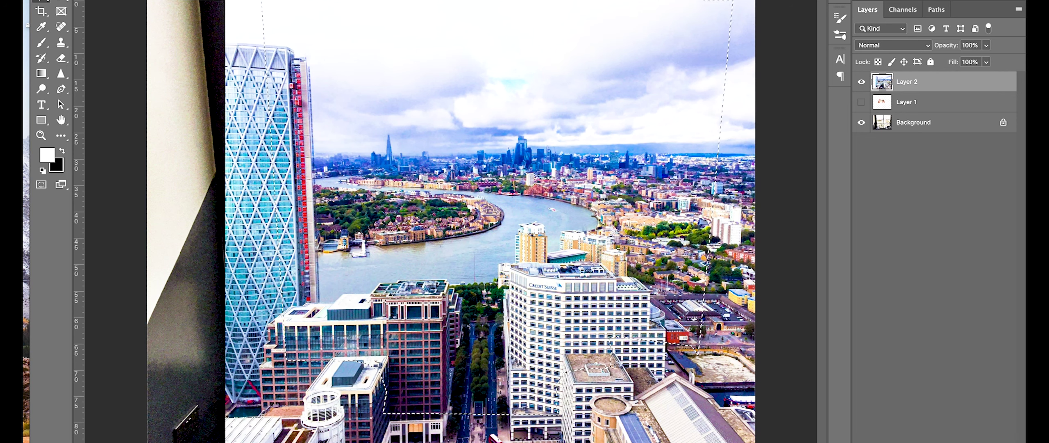
Step: Mask Layer 2 to the window selection, then darken the skyline and raise its contrast with Brightness/Contrast
click(927, 440)
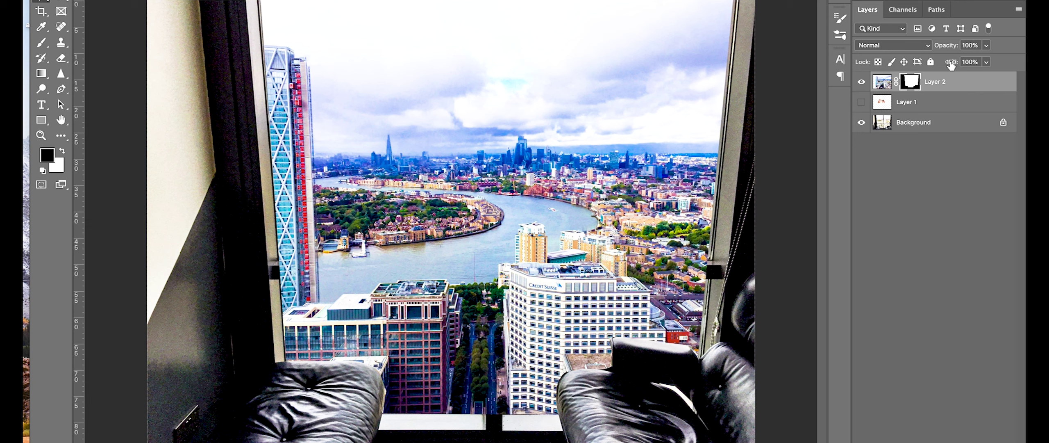
click(883, 83)
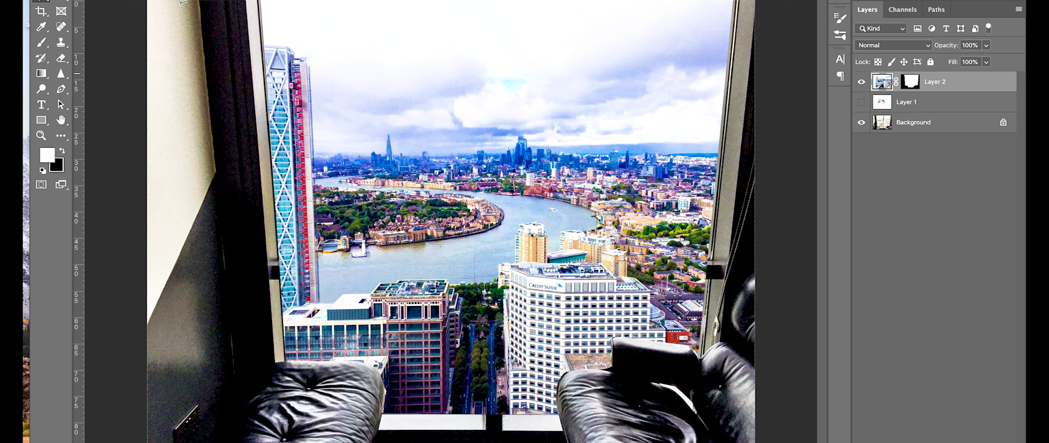
click(176, 1)
mouse_move(205, 40)
click(328, 1)
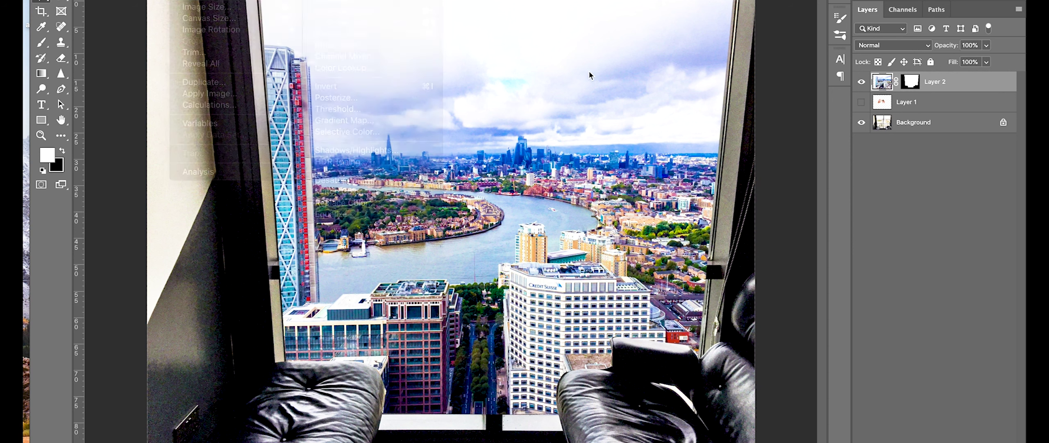
drag(764, 116, 746, 114)
drag(774, 138, 781, 135)
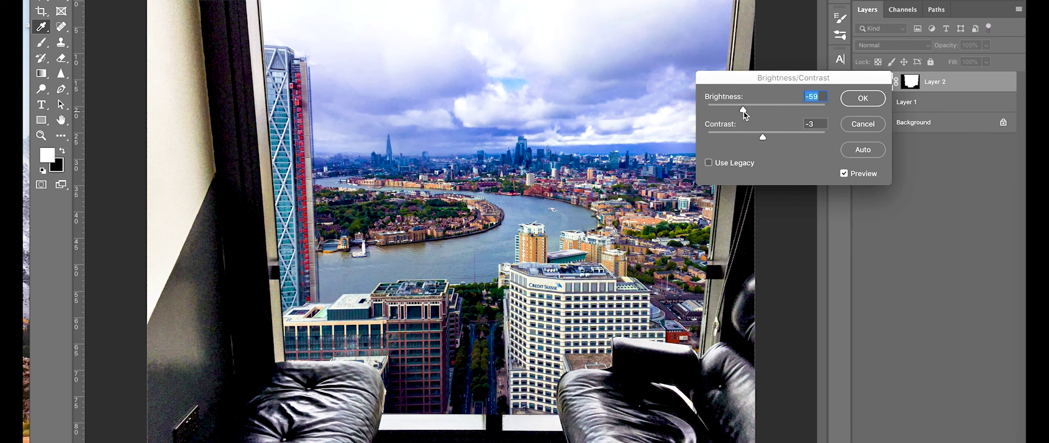
click(864, 98)
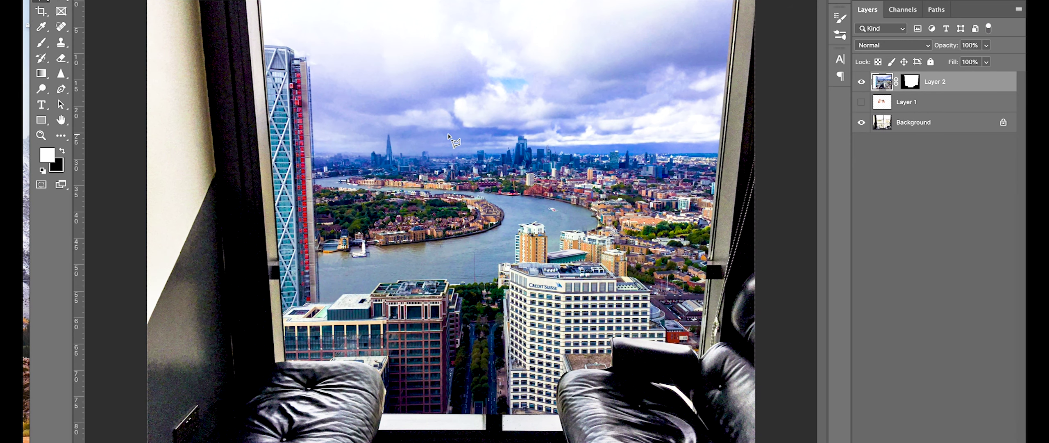
click(876, 105)
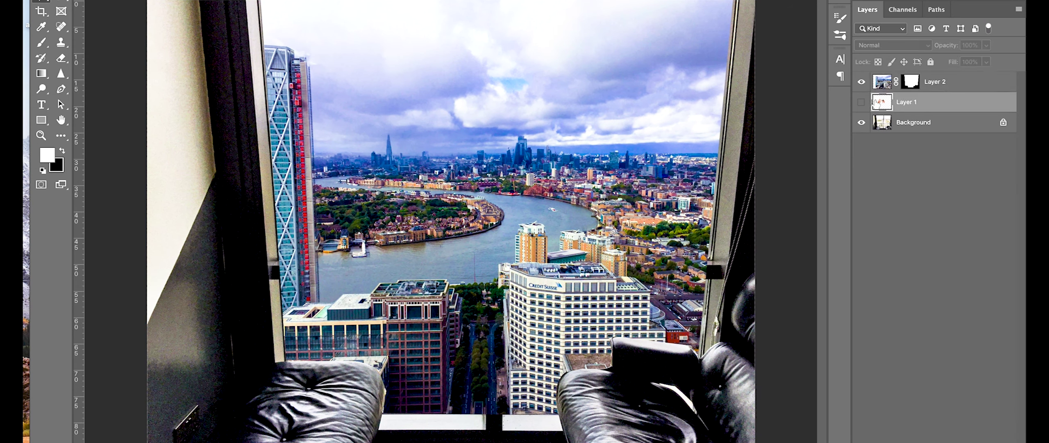
Step: Zoom in on the Credit Suisse building and paint black on Layer 2's mask along the chair edge
click(861, 81)
click(861, 81)
ctrl+click(452, 231)
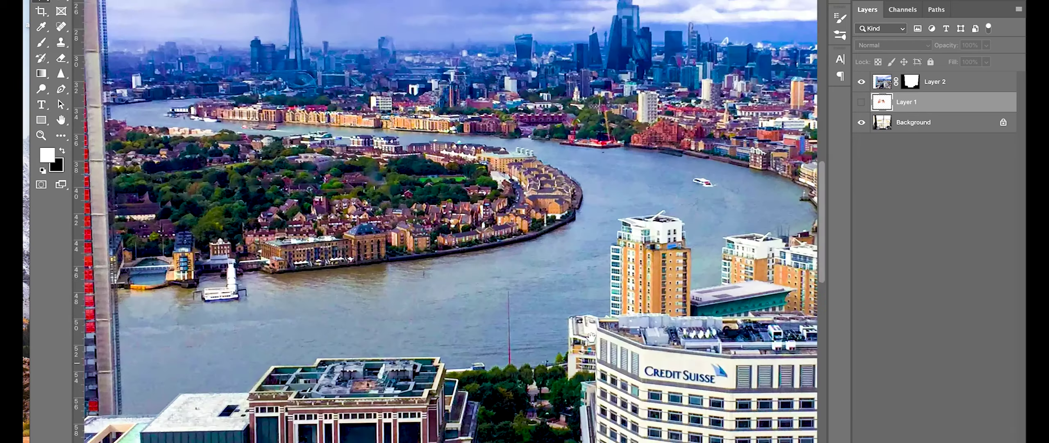
drag(590, 326, 283, 50)
key(ctrl+plus)
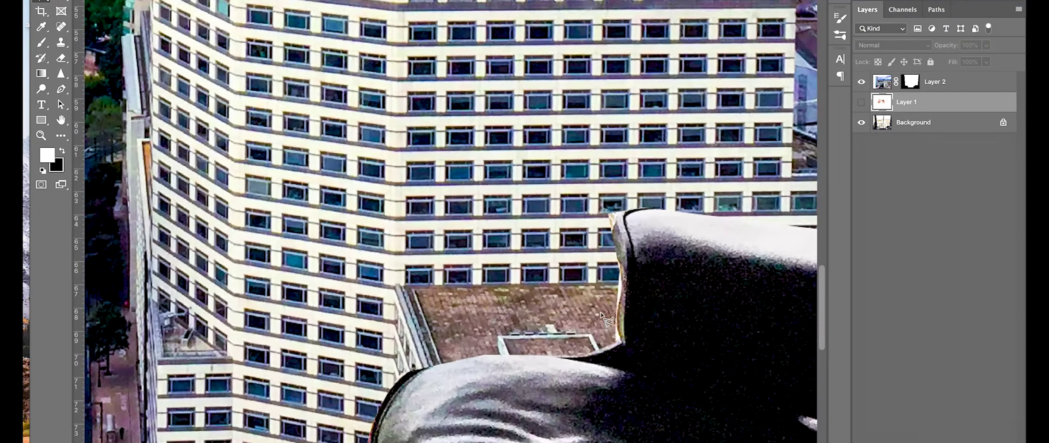
click(915, 82)
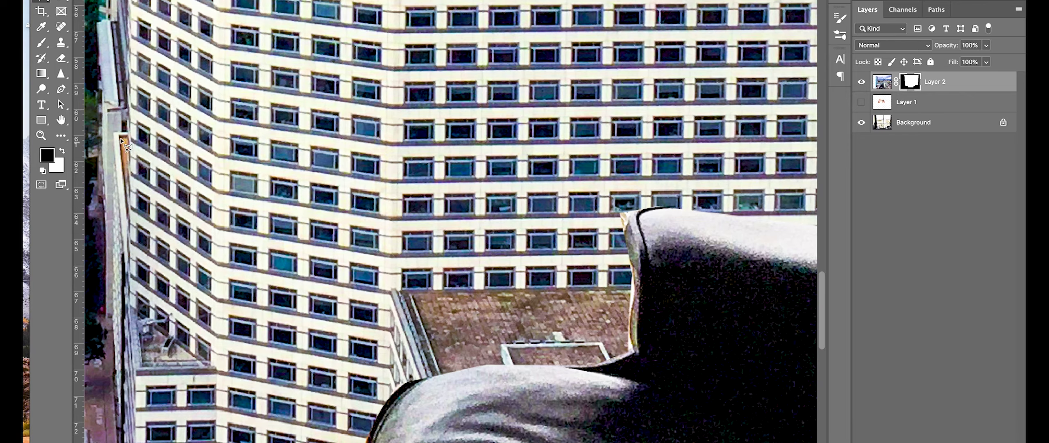
click(45, 43)
scroll(656, 198, up, 1)
scroll(635, 201, up, 1)
scroll(594, 207, up, 1)
scroll(554, 211, up, 1)
key(x)
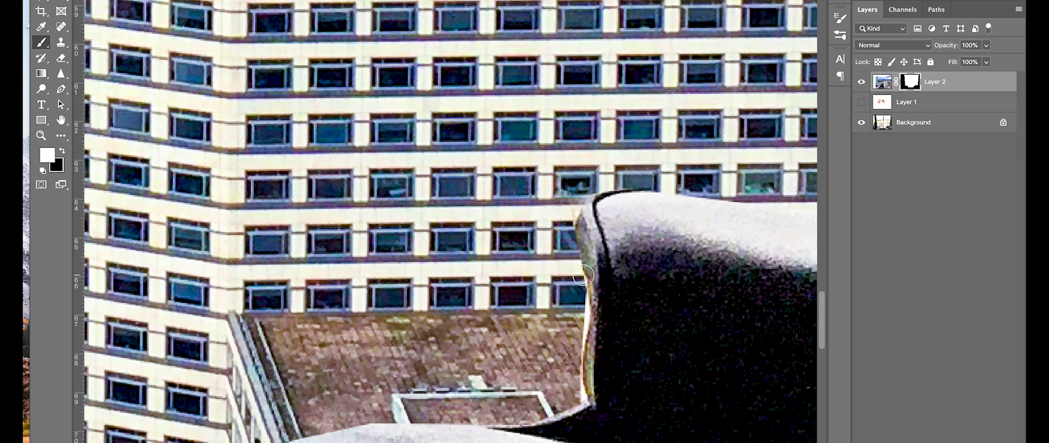
drag(575, 287, 579, 353)
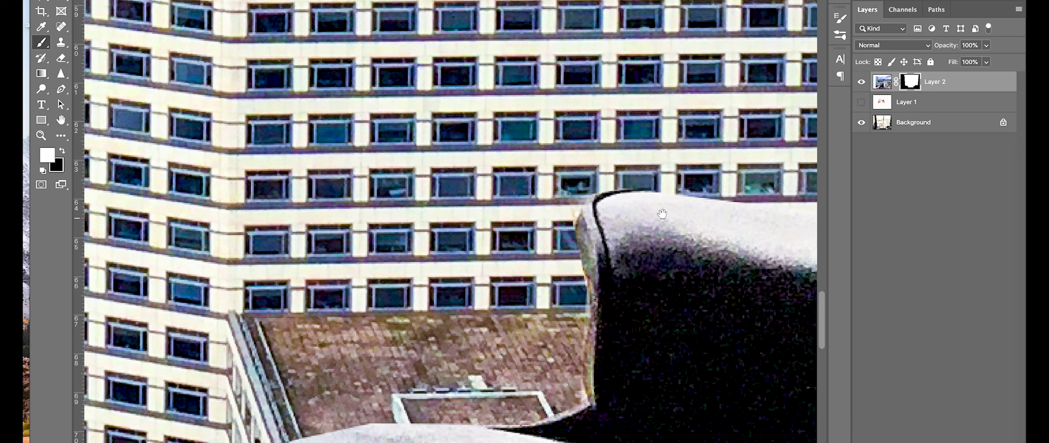
Step: Pan over the red building, window frame and chair arms, and bring up brush size and hardness
drag(661, 215, 390, 211)
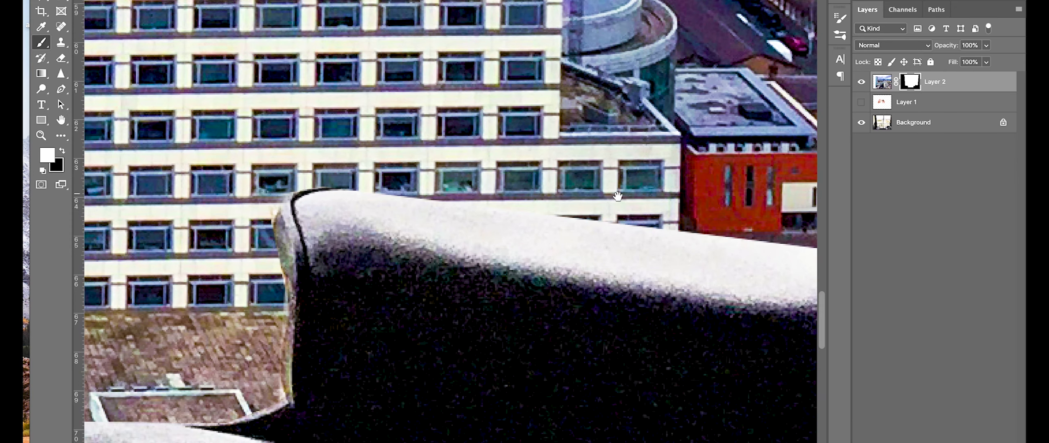
drag(618, 195, 150, 173)
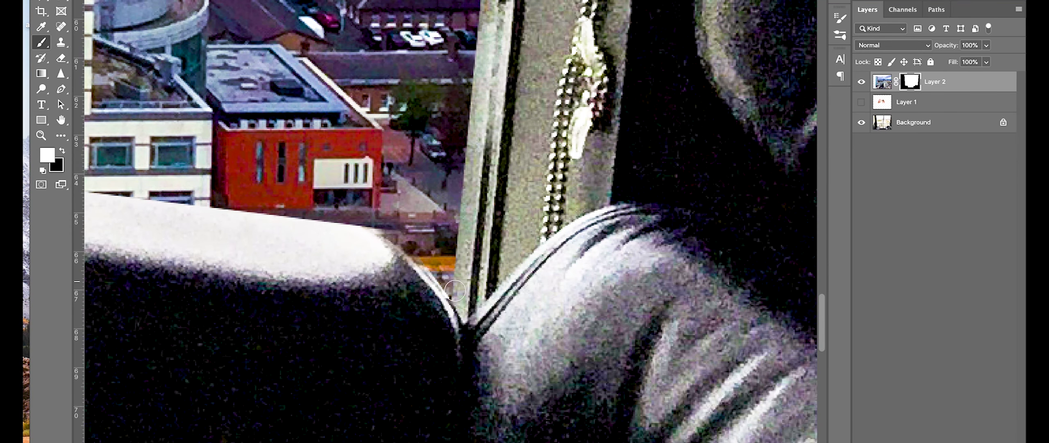
scroll(410, 223, down, 2)
scroll(410, 223, down, 1)
drag(411, 223, 472, 192)
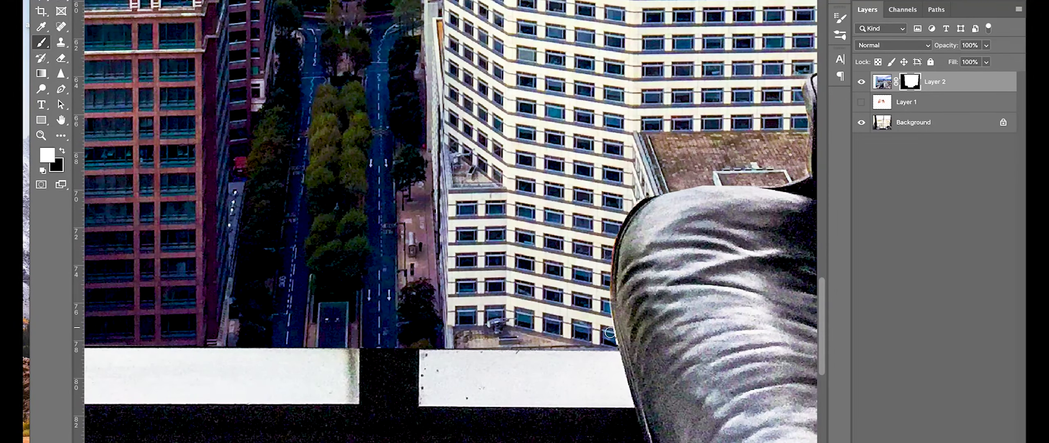
drag(260, 340, 407, 189)
scroll(252, 182, left, 5)
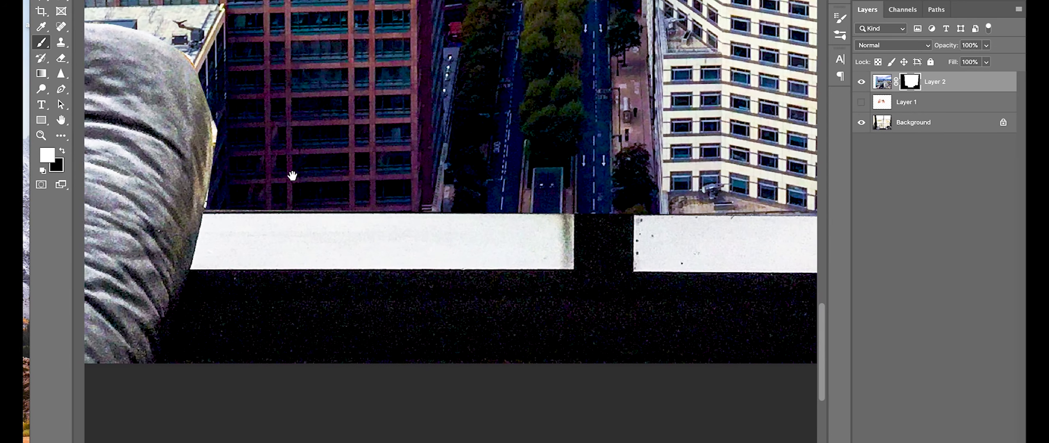
scroll(292, 176, right, 4)
right_click(216, 181)
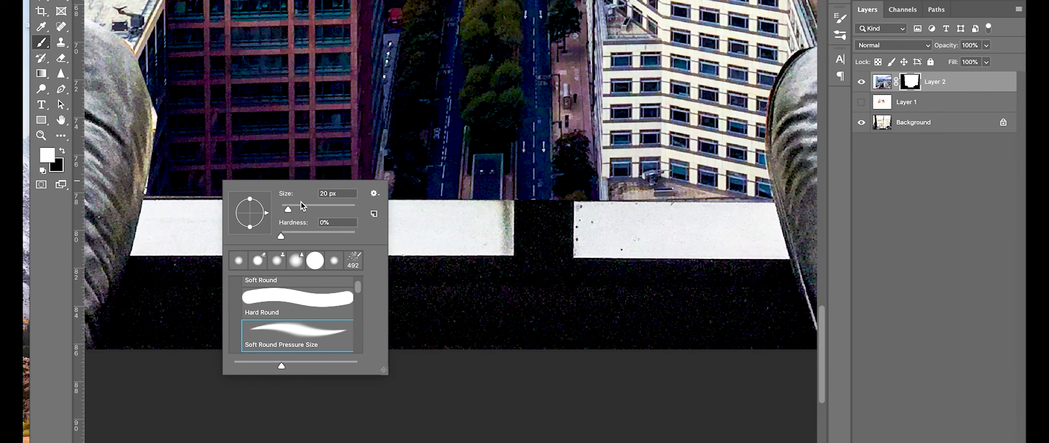
Step: Paint Layer 2's mask along the window ledge to reveal the skyline and hide the white haze
key(Return)
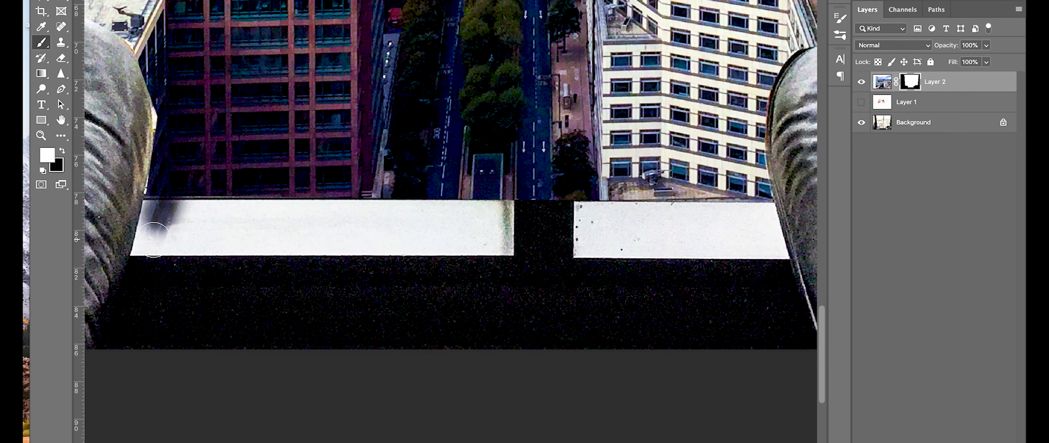
mouse_move(160, 214)
mouse_down()
mouse_move(572, 240)
mouse_move(356, 207)
mouse_move(762, 199)
mouse_move(615, 211)
mouse_move(767, 246)
mouse_move(713, 262)
mouse_up()
mouse_move(582, 225)
mouse_down()
mouse_move(213, 209)
mouse_move(383, 206)
mouse_up()
mouse_move(382, 206)
mouse_down()
mouse_move(168, 202)
mouse_move(278, 205)
mouse_move(164, 207)
mouse_move(140, 250)
mouse_move(328, 258)
mouse_move(777, 248)
mouse_move(770, 230)
mouse_move(775, 246)
mouse_move(656, 250)
mouse_move(178, 245)
mouse_move(152, 227)
mouse_move(157, 213)
mouse_move(328, 207)
mouse_move(243, 217)
mouse_up()
key(x)
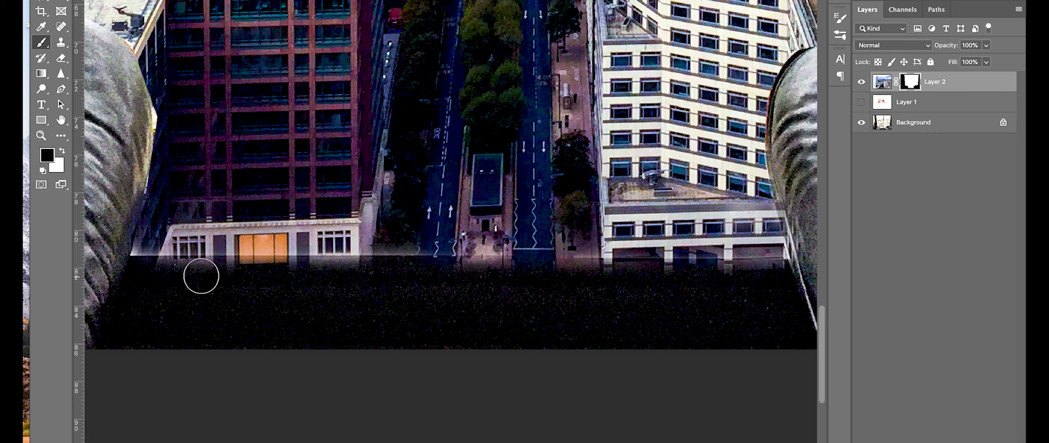
drag(263, 276, 763, 279)
drag(372, 101, 708, 372)
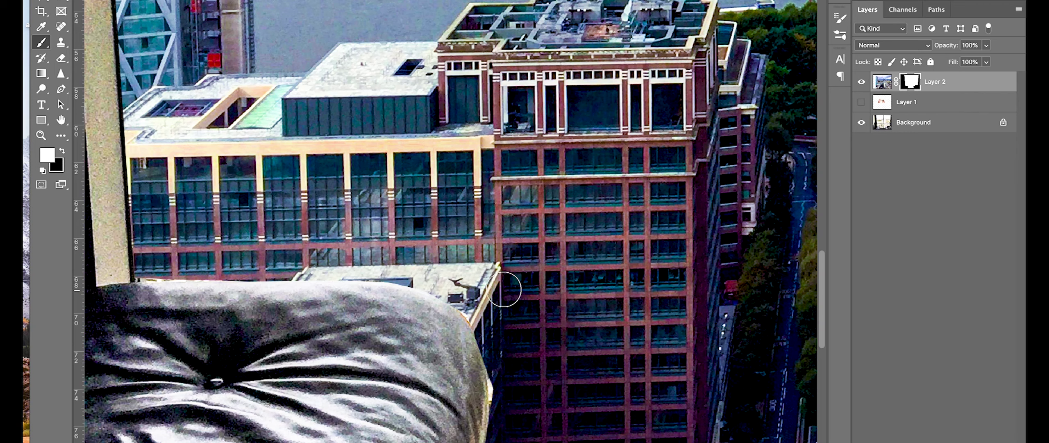
Step: Clean up the mask along the cushion's top and right edges
drag(142, 279, 414, 279)
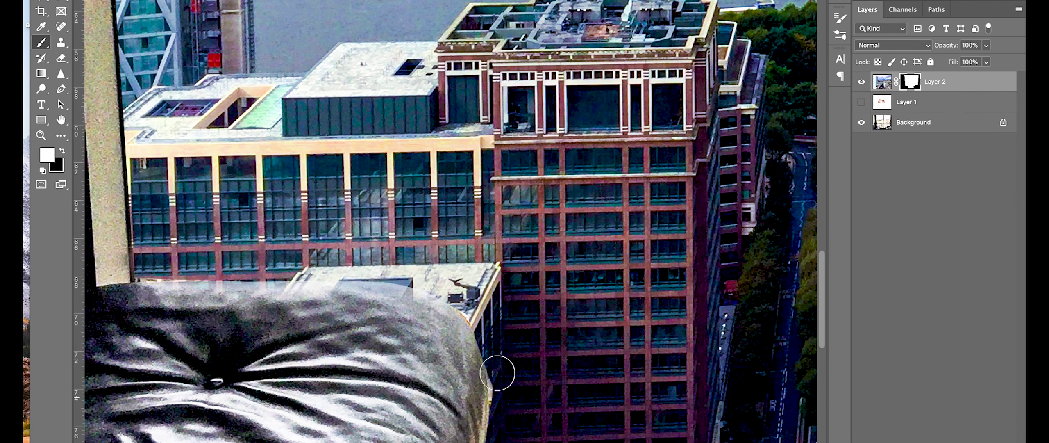
drag(501, 385, 453, 291)
drag(341, 164, 409, 279)
drag(296, 300, 385, 293)
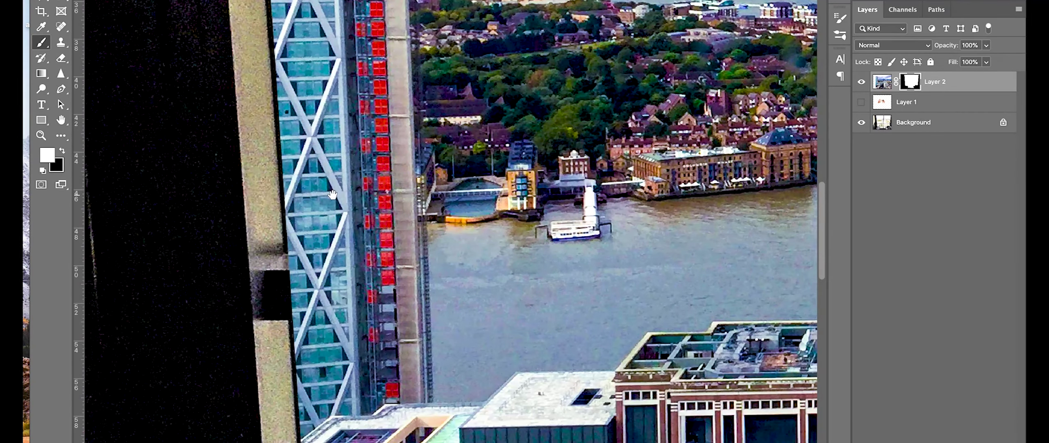
scroll(385, 289, up, 5)
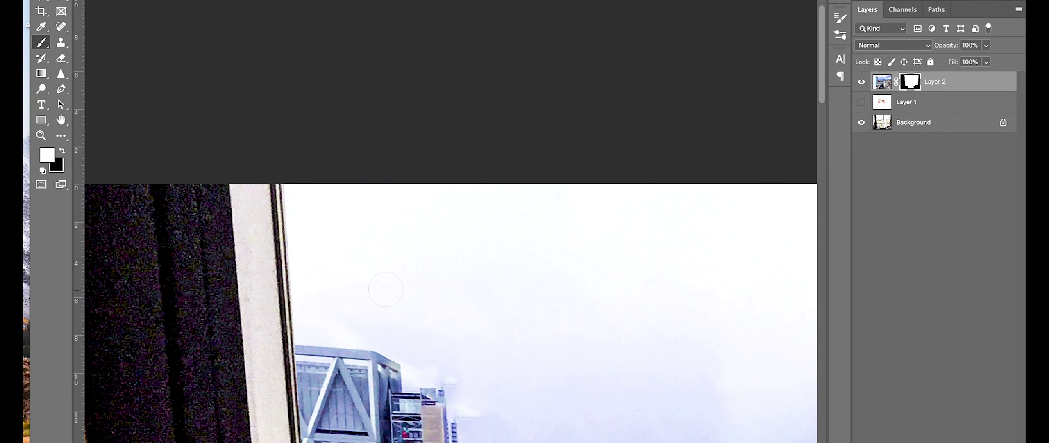
scroll(386, 289, down, 3)
scroll(267, 179, down, 5)
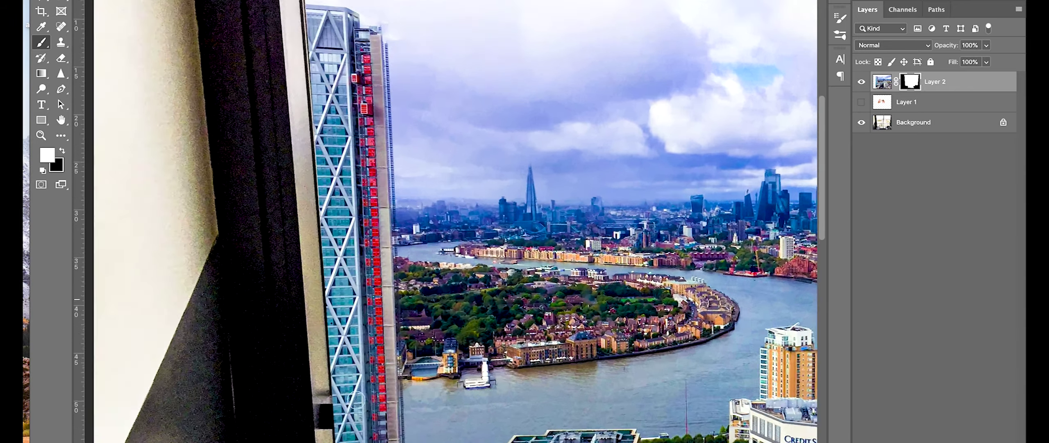
scroll(267, 180, up, 3)
scroll(268, 180, up, 3)
scroll(268, 179, up, 3)
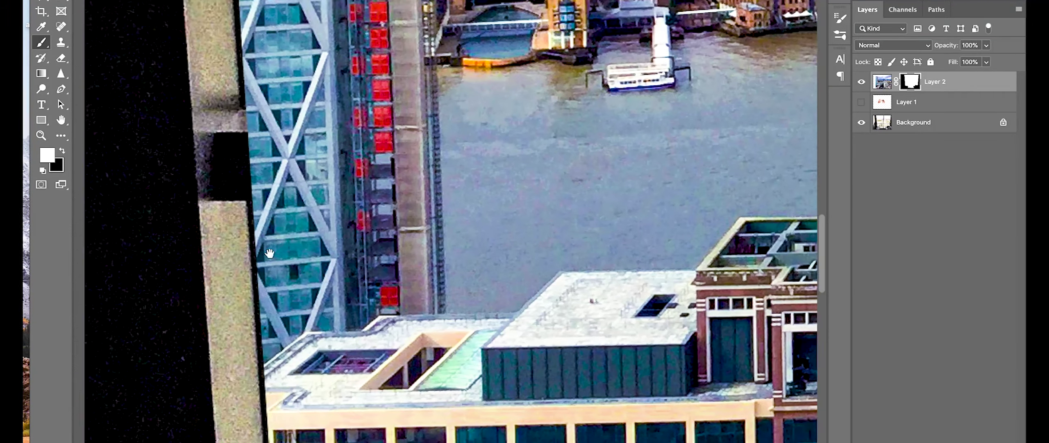
Step: On the Background layer, spot-heal the grey frame section and the dark spot on the bridge edge
click(923, 125)
key(j)
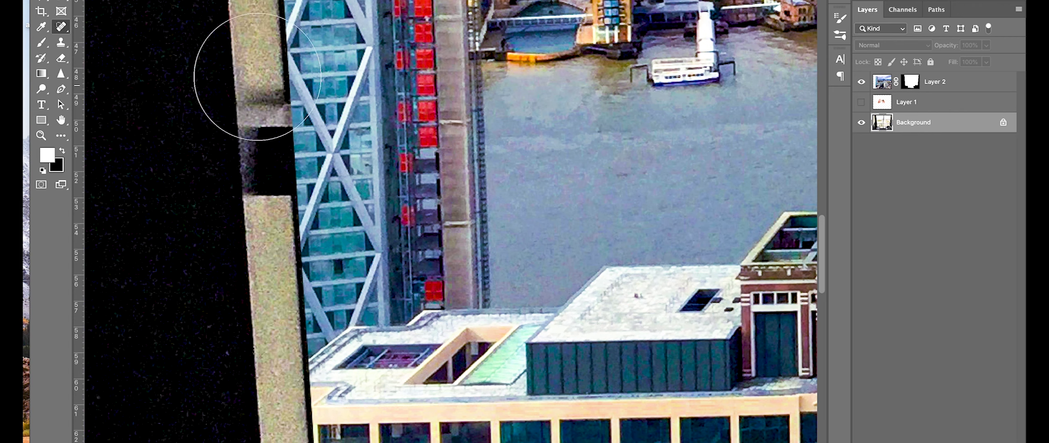
click(261, 160)
click(259, 139)
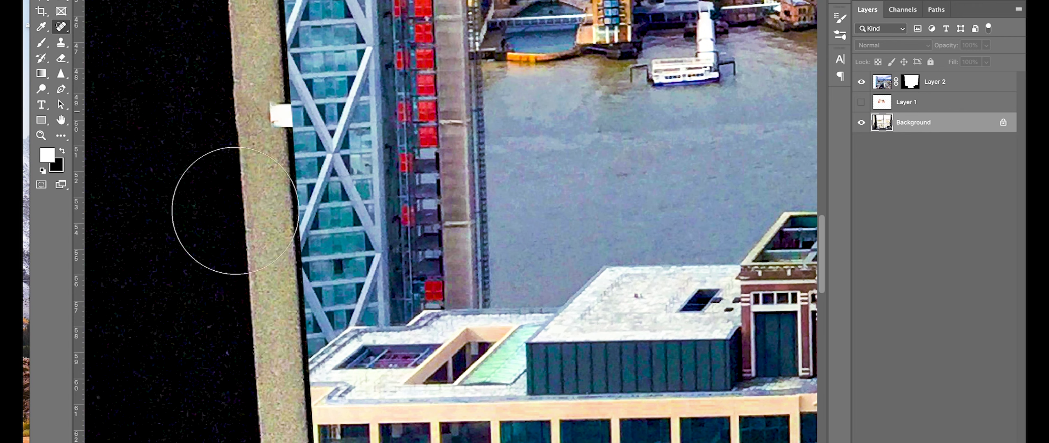
Step: Heal the white patch on the window frame's bridge edge
key(e)
key(j)
right_click(215, 82)
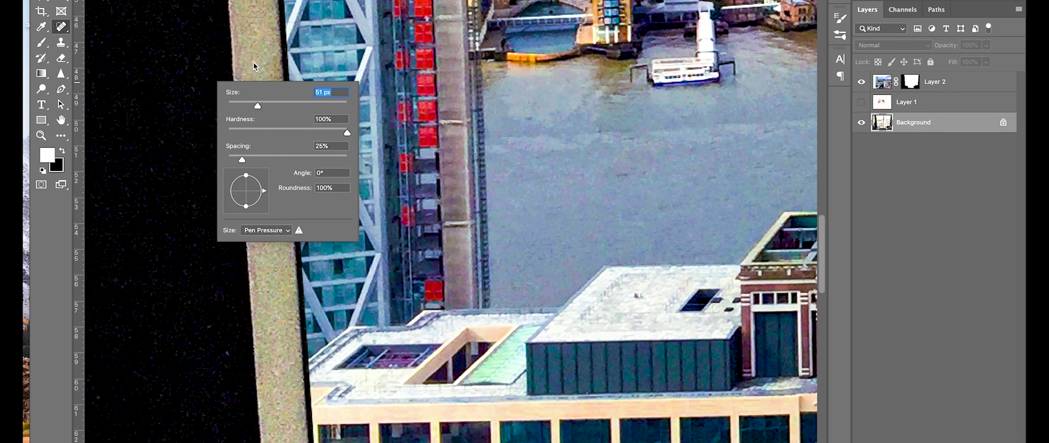
key(Return)
click(283, 115)
click(291, 119)
Step: Clone texture over the top of the white patch with the Clone Stamp
click(61, 43)
click(285, 106)
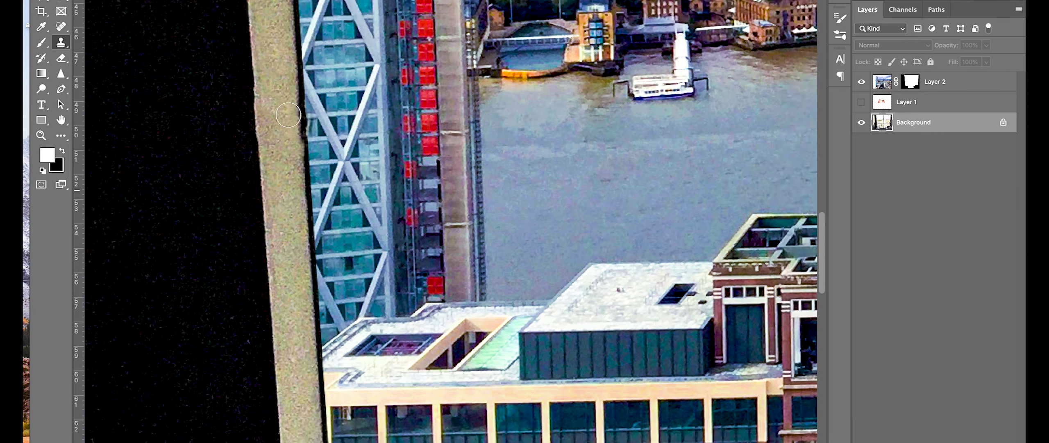
scroll(286, 82, down, 5)
drag(718, 142, 251, 142)
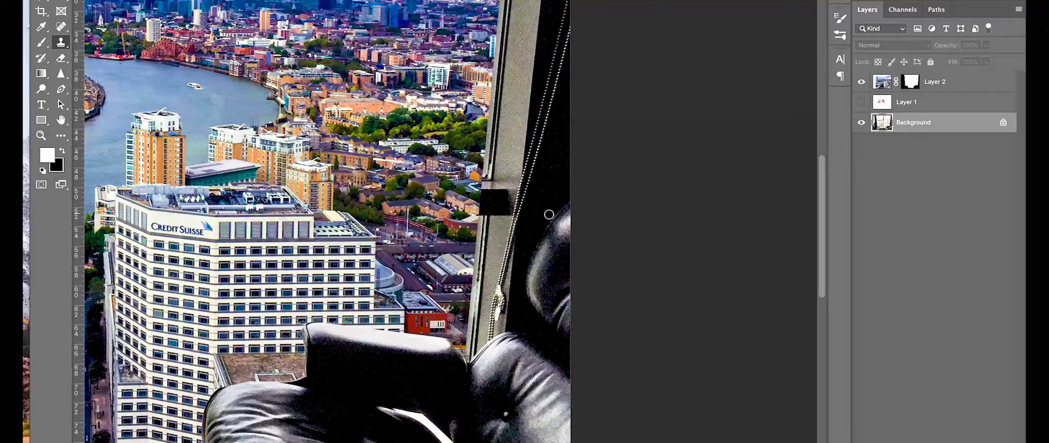
scroll(549, 213, up, 4)
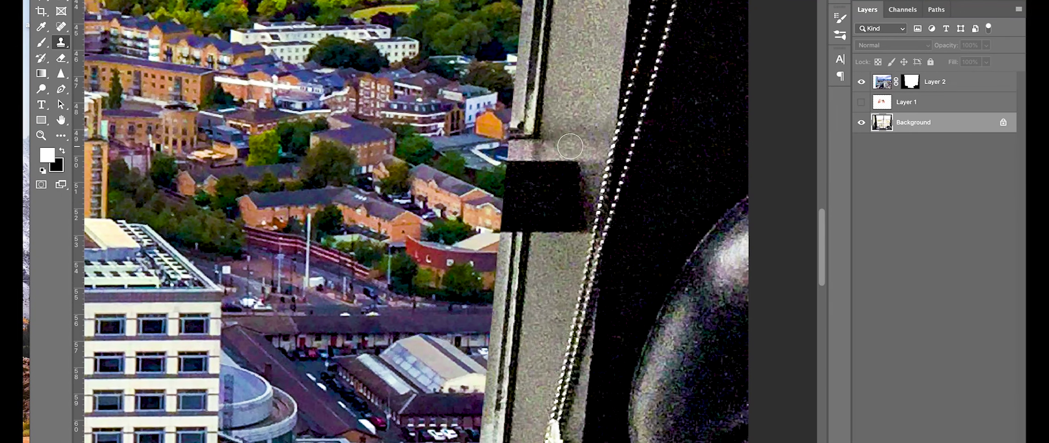
Step: Clone grey frame texture over the black bracket and dark ledge corner
alt+click(575, 124)
mouse_move(579, 166)
mouse_down()
mouse_move(580, 214)
mouse_move(582, 179)
mouse_up()
drag(535, 138, 535, 160)
key(ctrl+z)
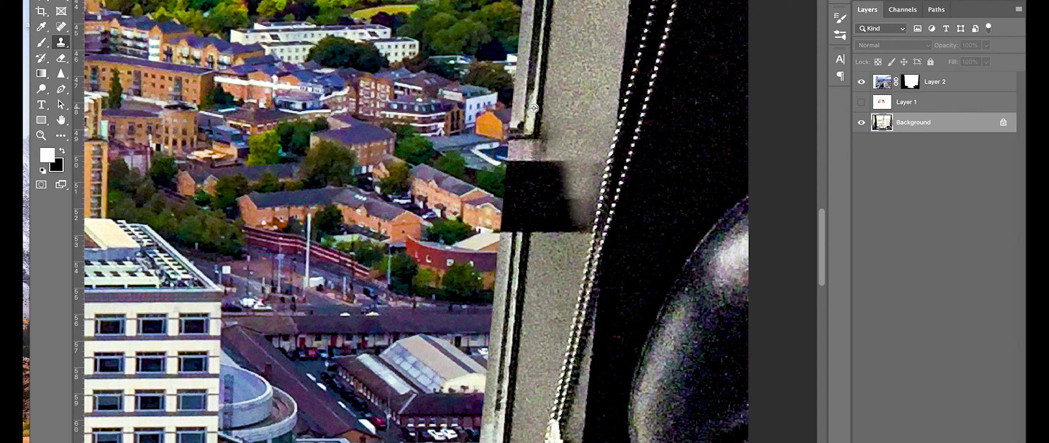
click(533, 136)
mouse_move(532, 137)
mouse_down()
mouse_move(517, 164)
mouse_move(547, 161)
mouse_move(553, 128)
mouse_move(578, 227)
mouse_move(560, 223)
mouse_move(553, 234)
mouse_move(553, 216)
mouse_move(593, 182)
mouse_up()
Step: Clone away the dark smudge beside the ledge and heal along the ledge edge
mouse_move(530, 229)
mouse_down()
mouse_move(539, 185)
mouse_move(541, 213)
mouse_move(527, 227)
mouse_move(525, 206)
mouse_move(534, 194)
mouse_move(537, 230)
mouse_move(509, 234)
mouse_move(504, 203)
mouse_up()
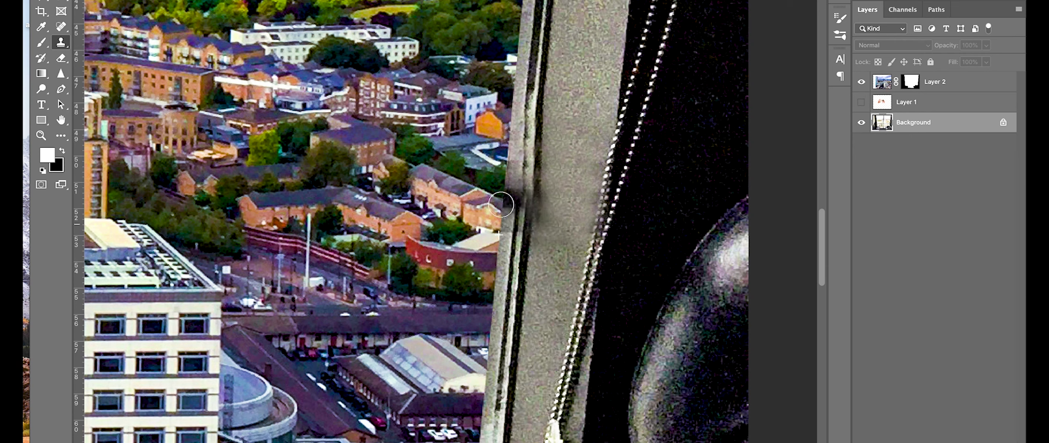
mouse_move(508, 195)
mouse_down()
mouse_move(524, 197)
mouse_move(525, 176)
mouse_move(528, 202)
mouse_move(531, 123)
mouse_move(526, 221)
mouse_up()
key(j)
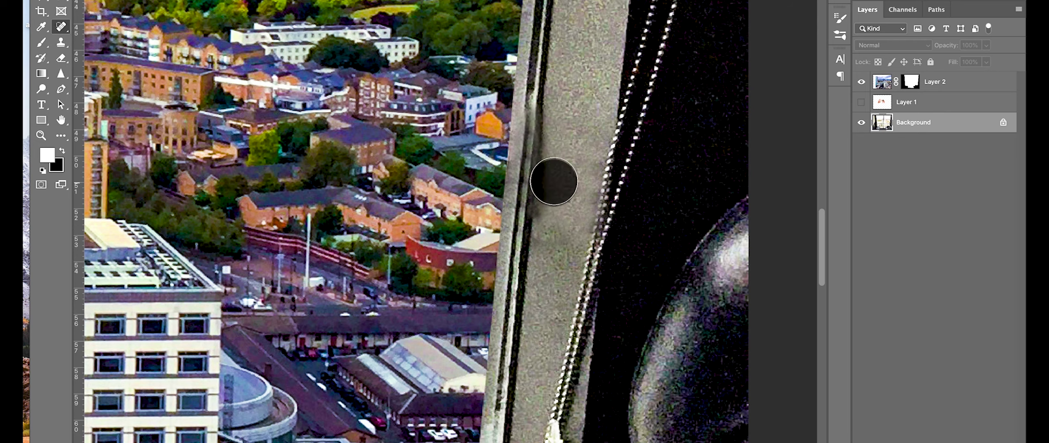
drag(546, 219, 558, 95)
key(super+minus)
key(super+minus)
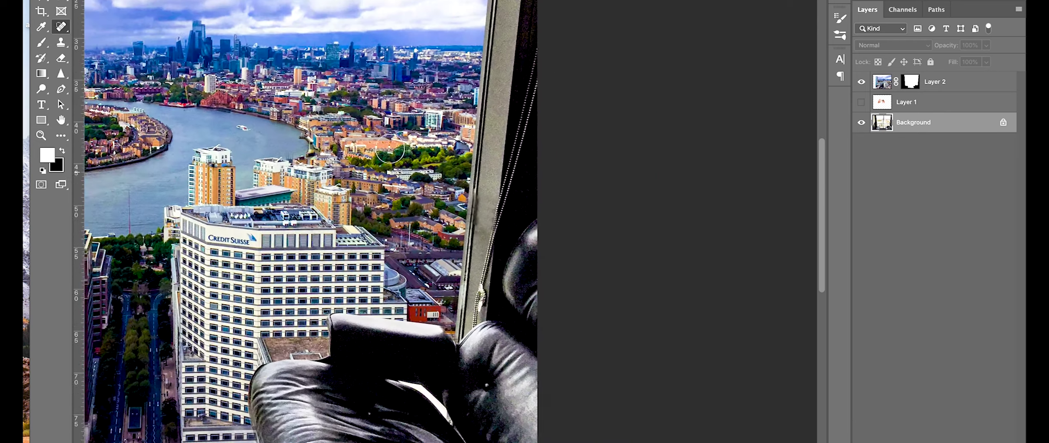
key(super+minus)
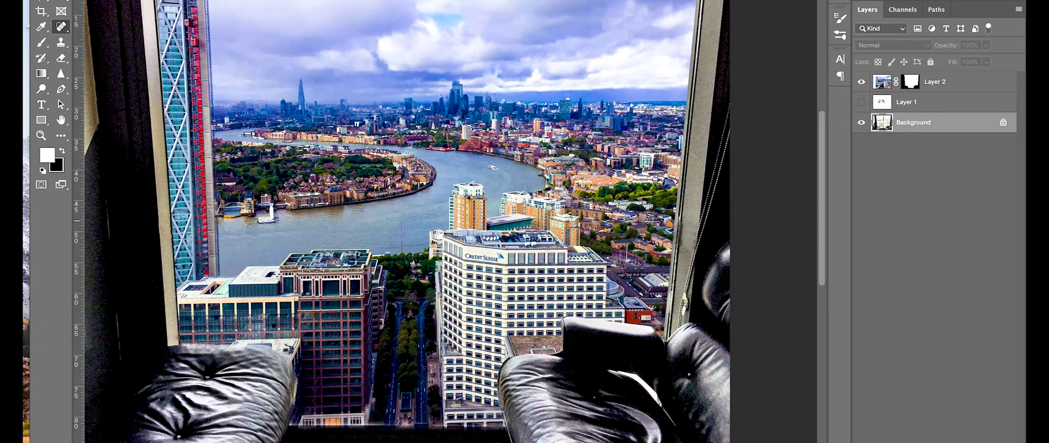
Step: Move the hands-and-phone Layer 1 above the skyline Layer 2
scroll(475, 230, up, 3)
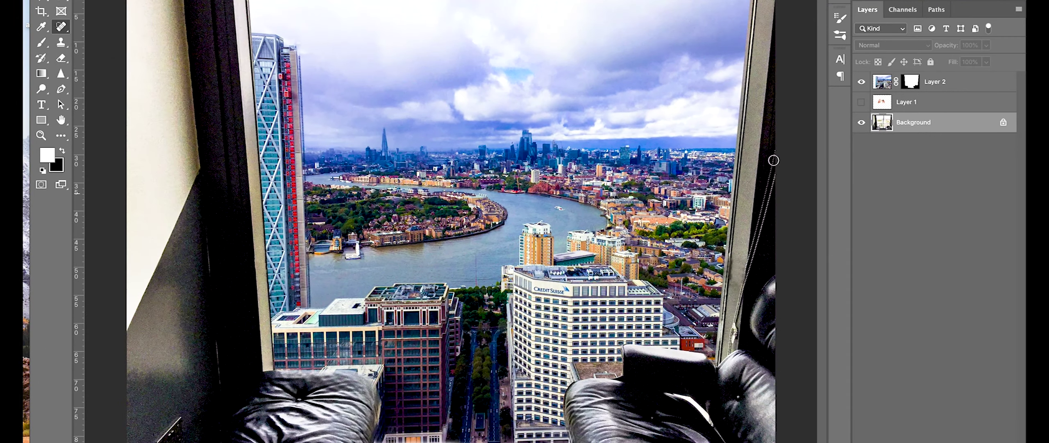
drag(899, 106, 898, 82)
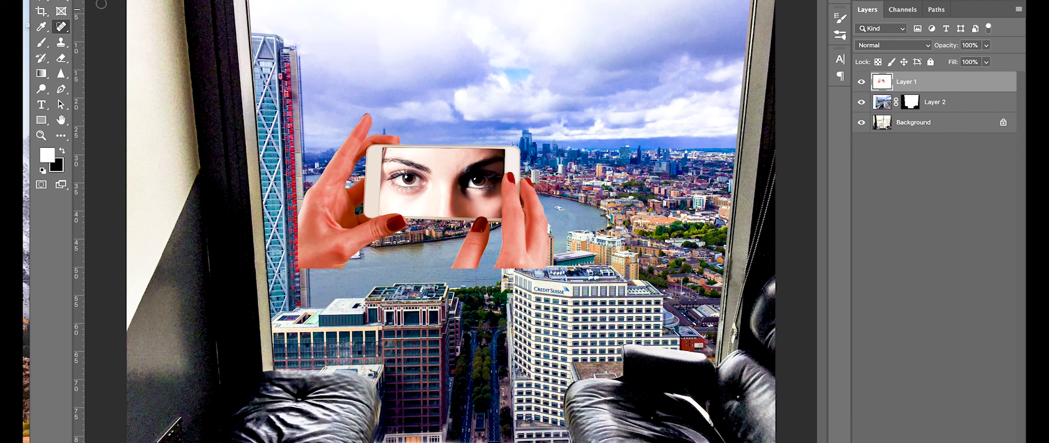
key(ctrl+0)
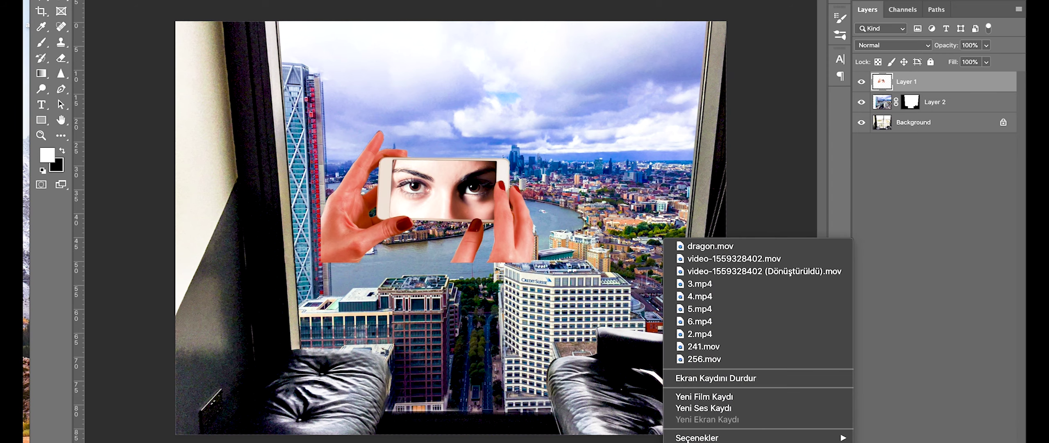
Step: Open the hand-with-phone PNG in Photoshop from Finder
click(743, 375)
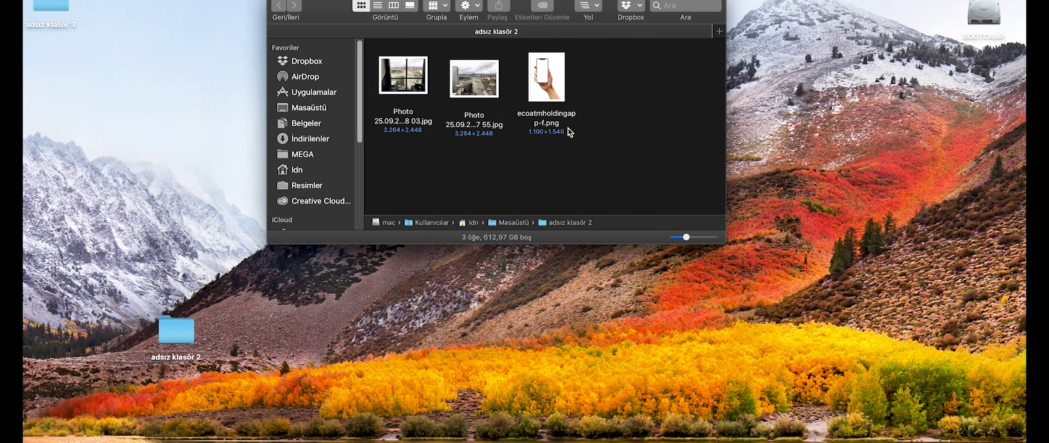
right_click(555, 89)
click(765, 138)
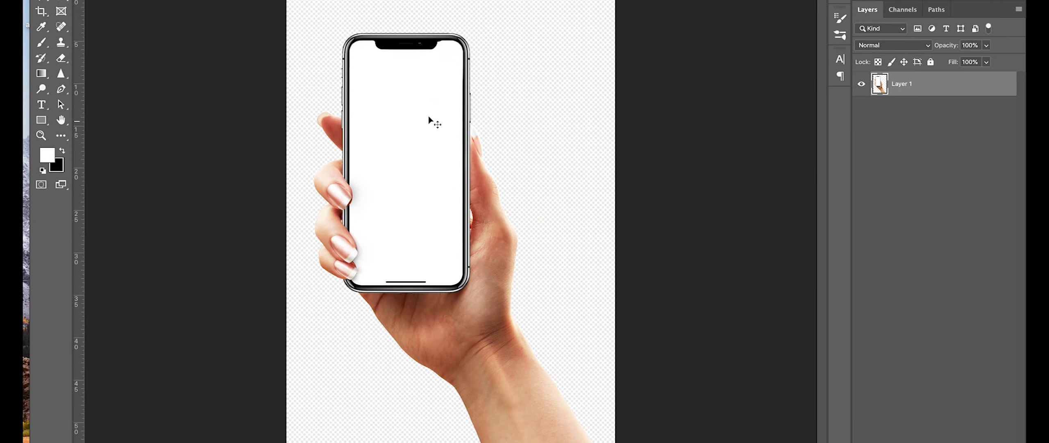
Step: Drag the hand-and-phone image into the composite, then close the skyline and phone sources without saving
drag(425, 136, 437, 136)
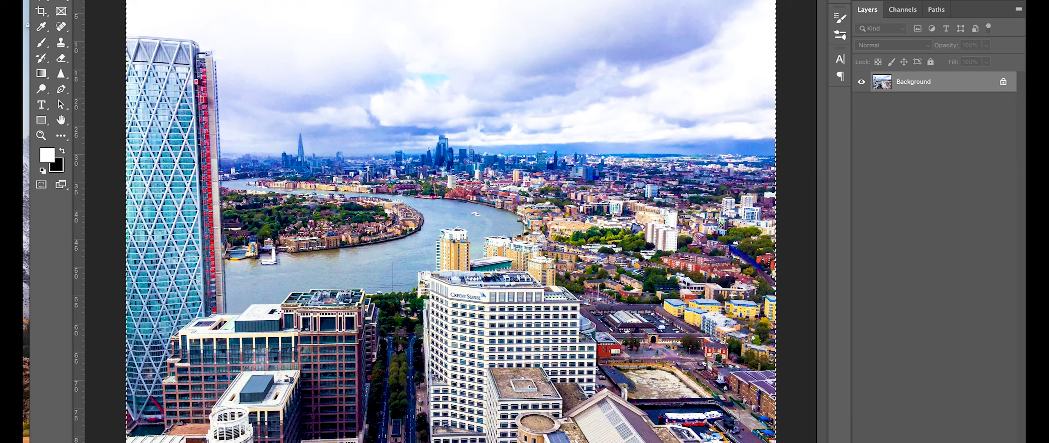
key(super+w)
key(super+d)
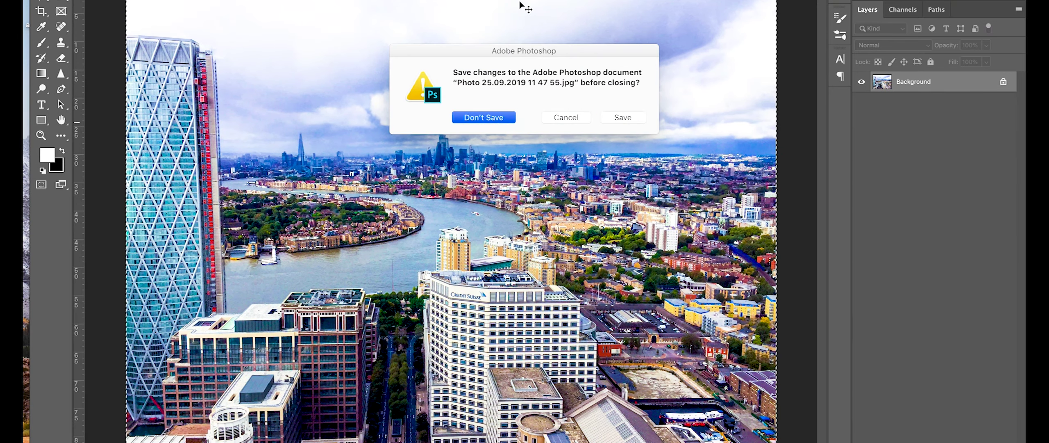
key(super+w)
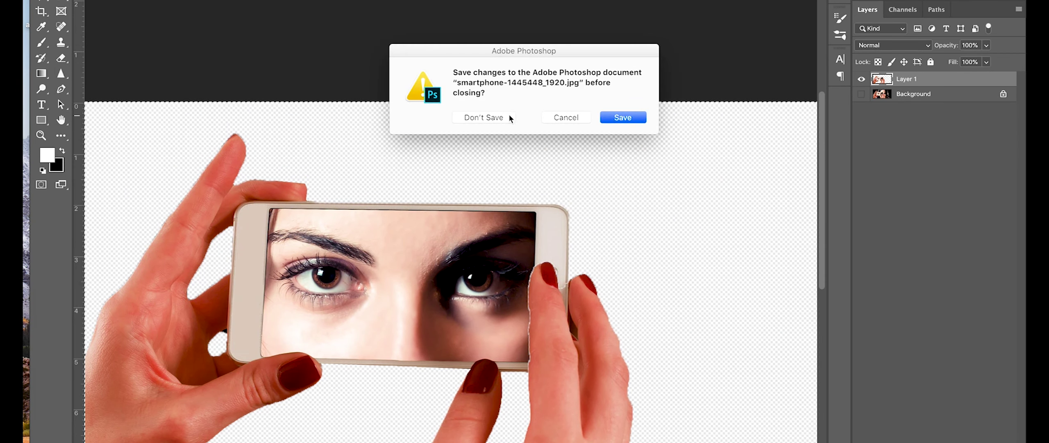
key(super+d)
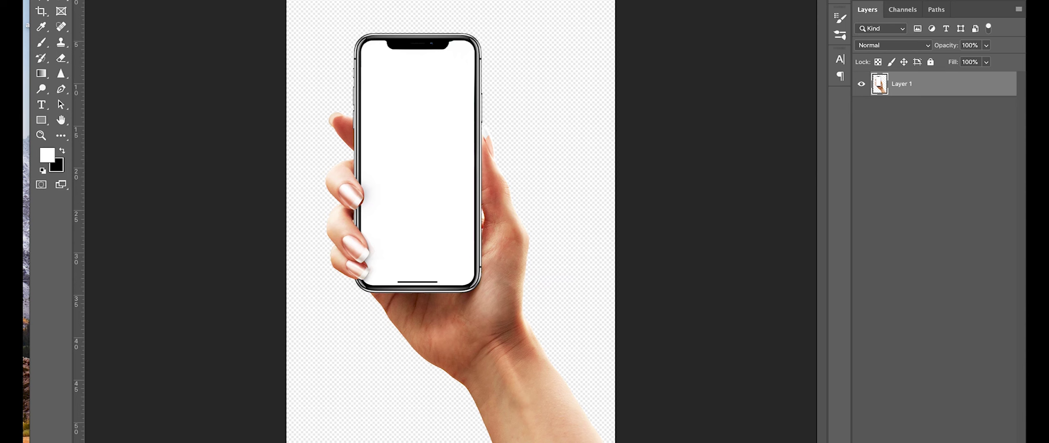
key(super+w)
click(483, 118)
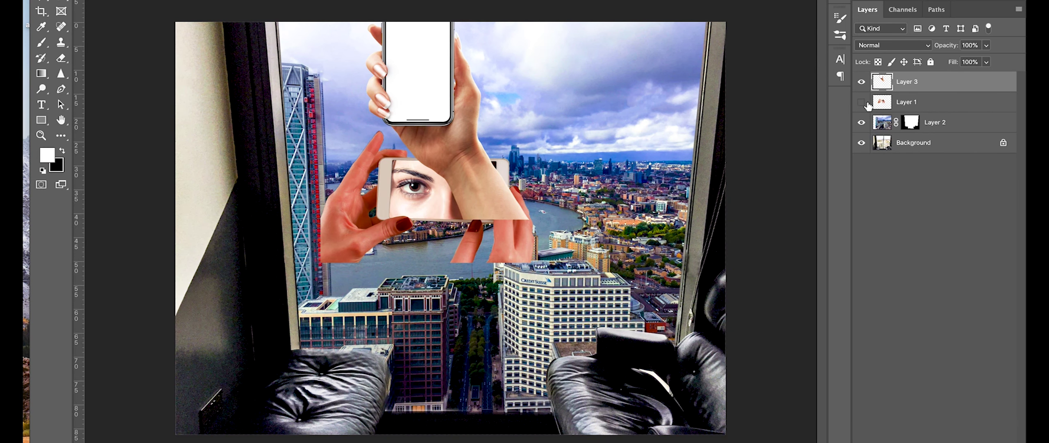
Step: Move the hand-and-phone layer to the canvas centre, rotating and enlarging it
drag(470, 174, 520, 271)
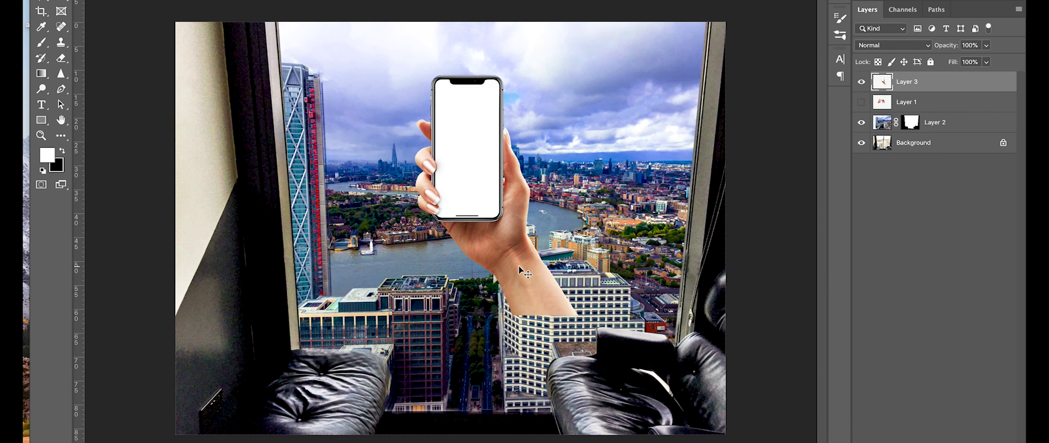
key(ctrl+t)
mouse_move(610, 337)
mouse_down()
mouse_move(680, 122)
mouse_move(594, 214)
mouse_up()
drag(622, 287, 791, 403)
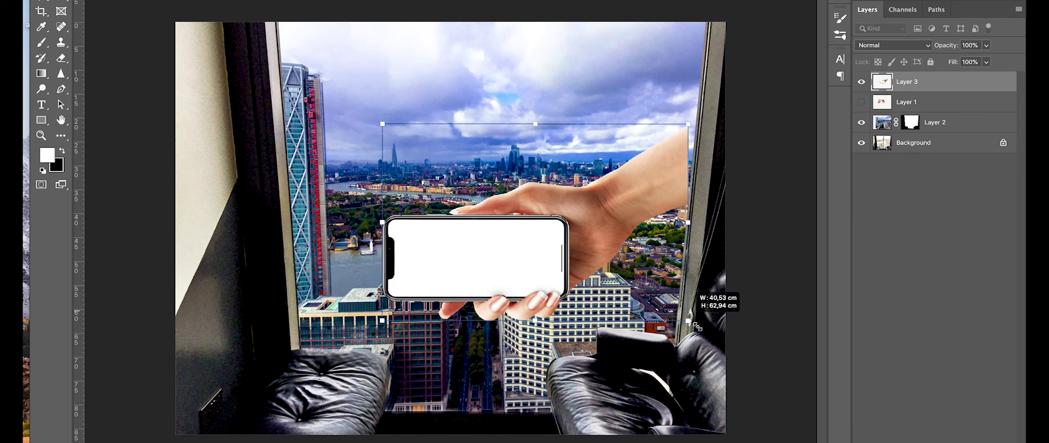
drag(518, 308, 459, 251)
drag(570, 246, 553, 255)
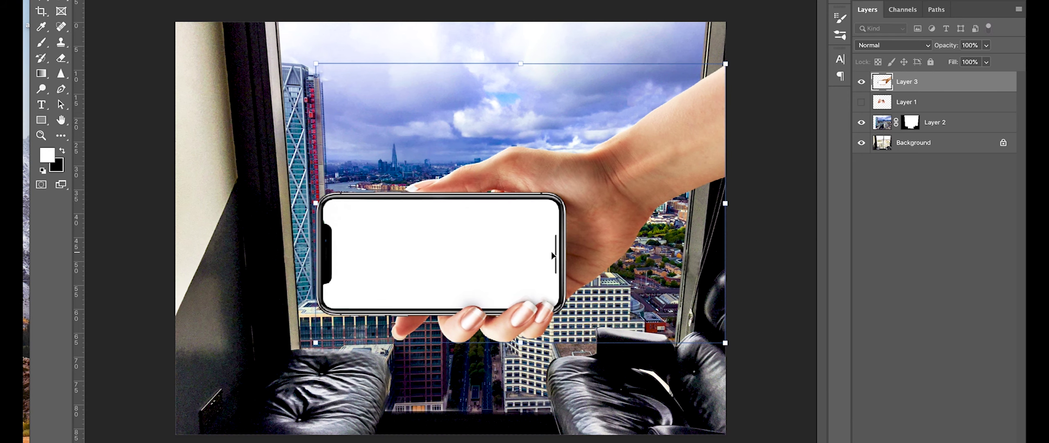
Step: Flip the hand horizontally and vertically, then mirror it again and reposition it
right_click(374, 199)
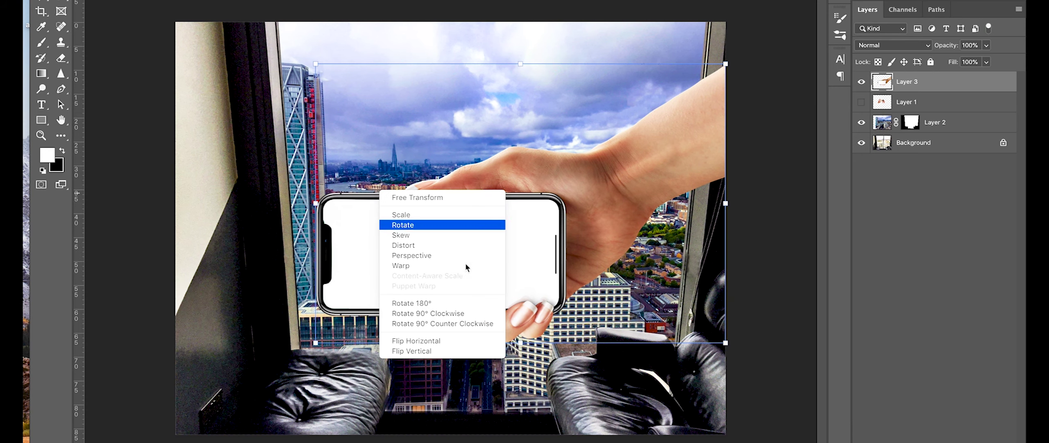
click(483, 338)
right_click(550, 247)
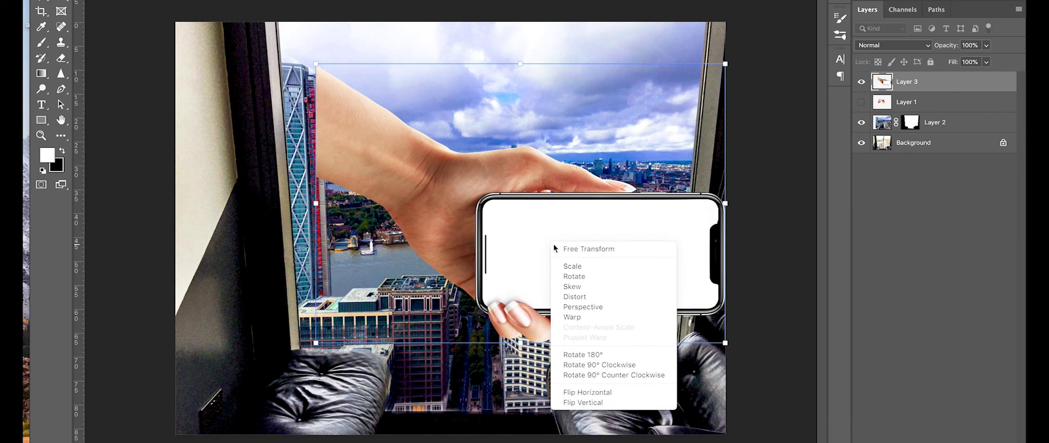
click(634, 400)
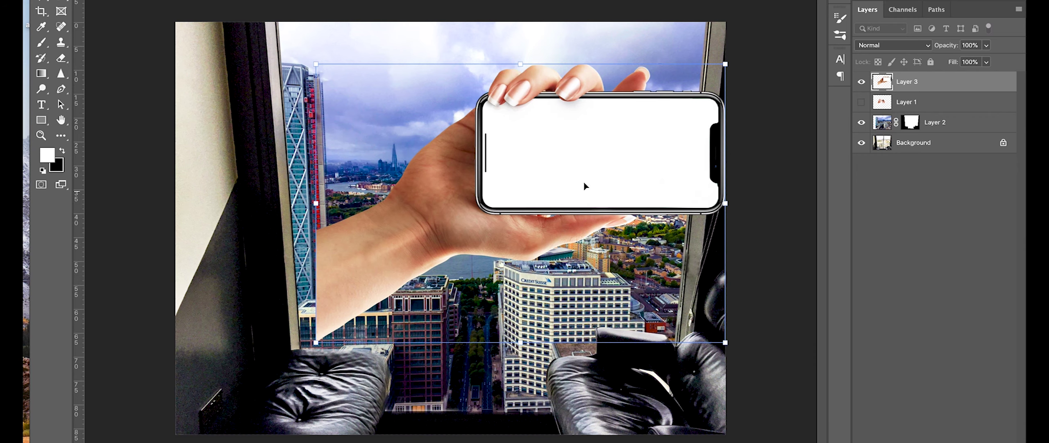
drag(584, 187, 499, 240)
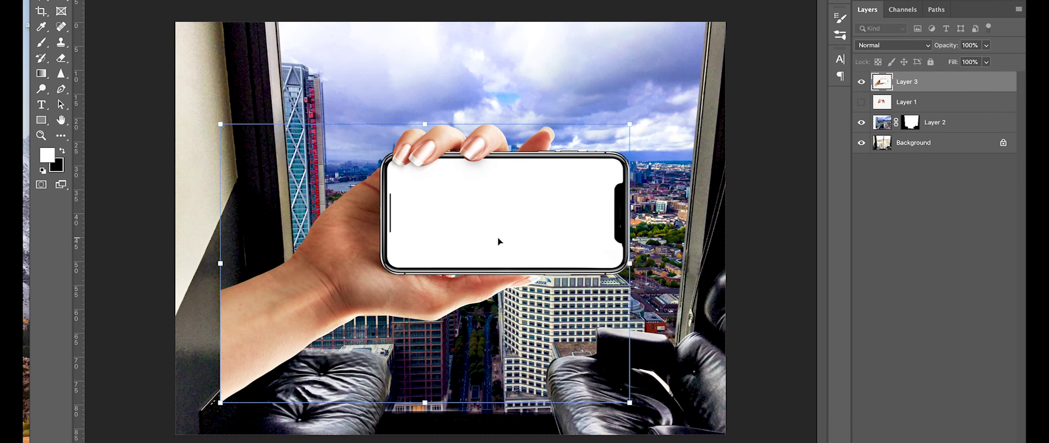
right_click(498, 240)
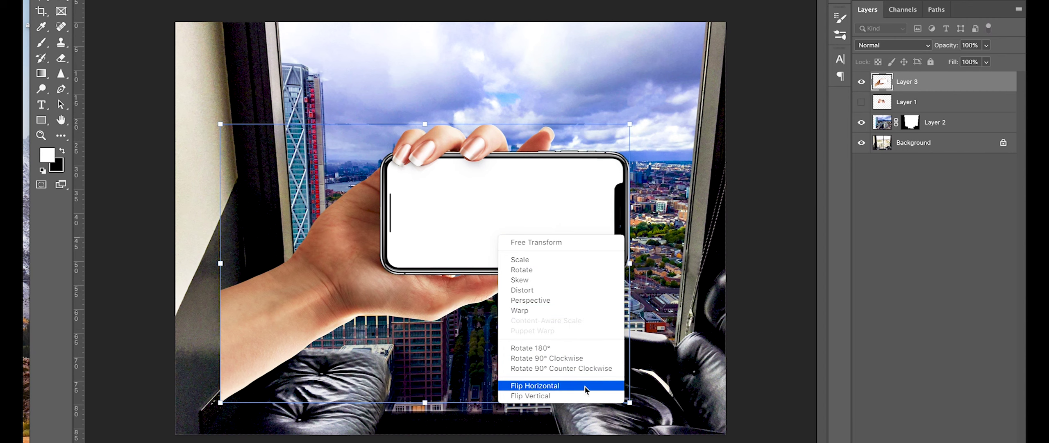
click(584, 385)
mouse_move(520, 296)
mouse_down()
mouse_move(631, 311)
mouse_move(618, 318)
mouse_move(577, 276)
mouse_up()
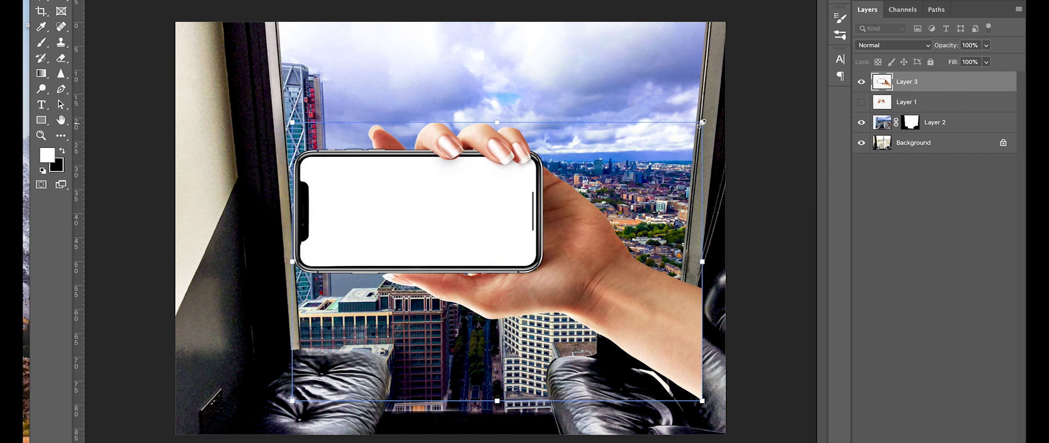
Step: Finish scaling and placing the hand, apply the transform, and duplicate the skyline layer
drag(702, 122, 761, 81)
mouse_move(685, 199)
mouse_down()
mouse_move(636, 242)
mouse_move(641, 267)
mouse_up()
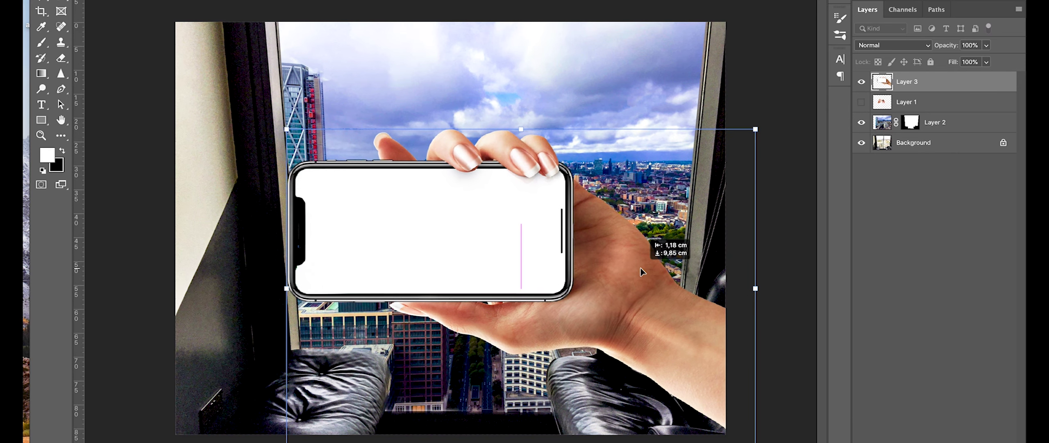
key(Return)
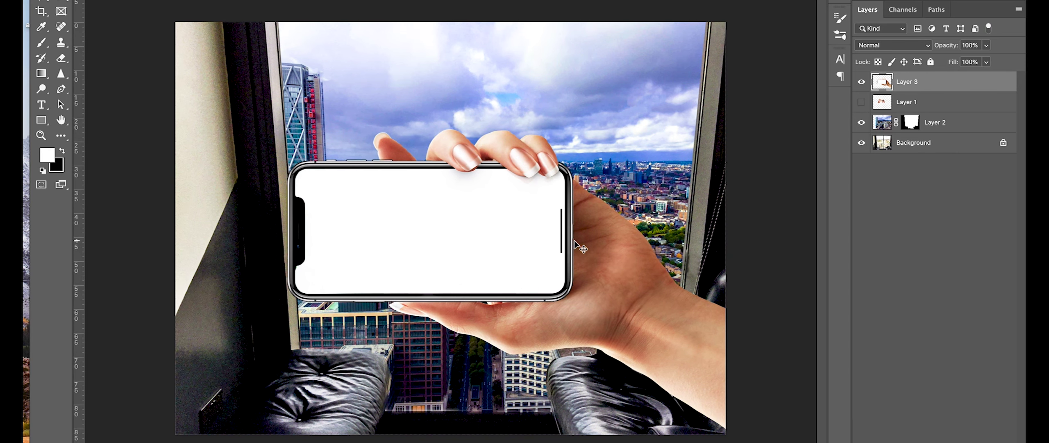
key(ctrl+0)
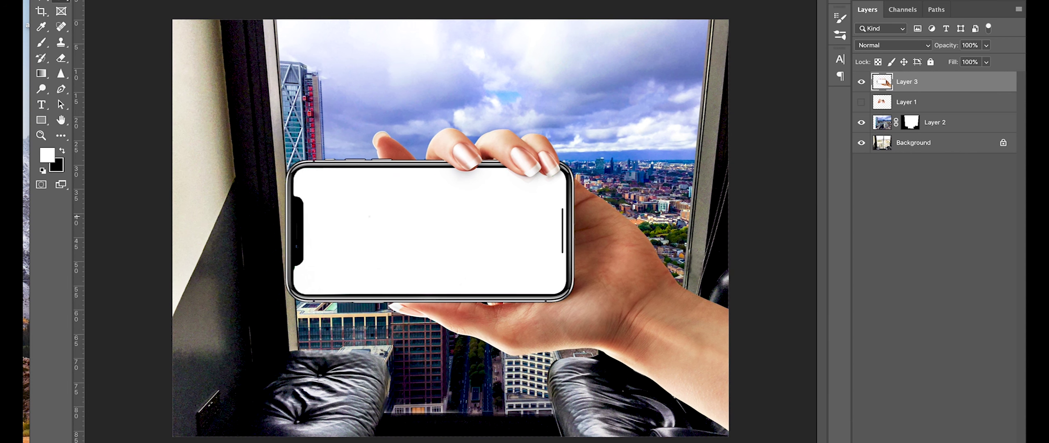
mouse_move(938, 122)
mouse_down()
mouse_move(990, 220)
mouse_move(1000, 435)
mouse_up()
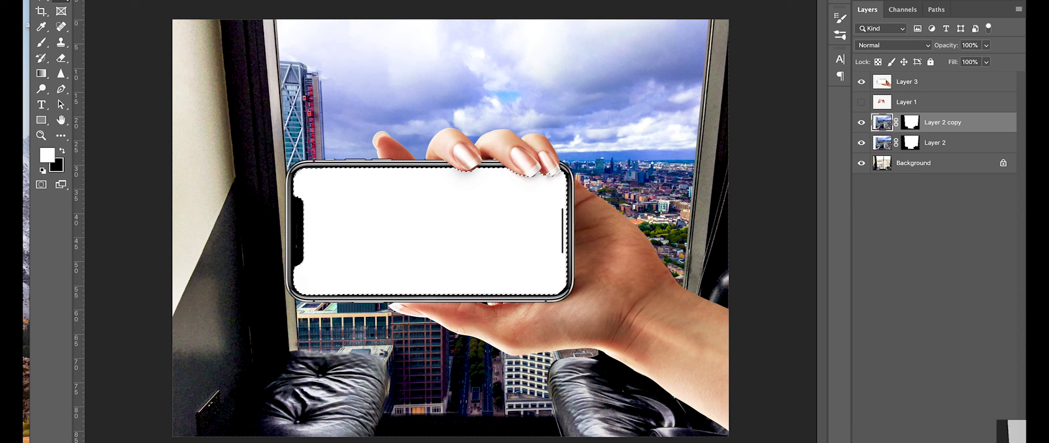
Step: Mask the skyline copy to the phone screen and move it above the hand layer
click(488, 116)
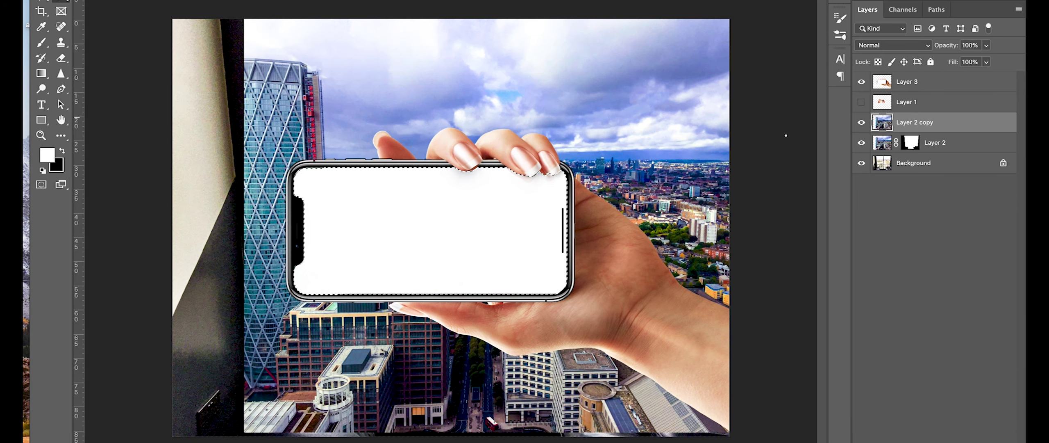
click(923, 438)
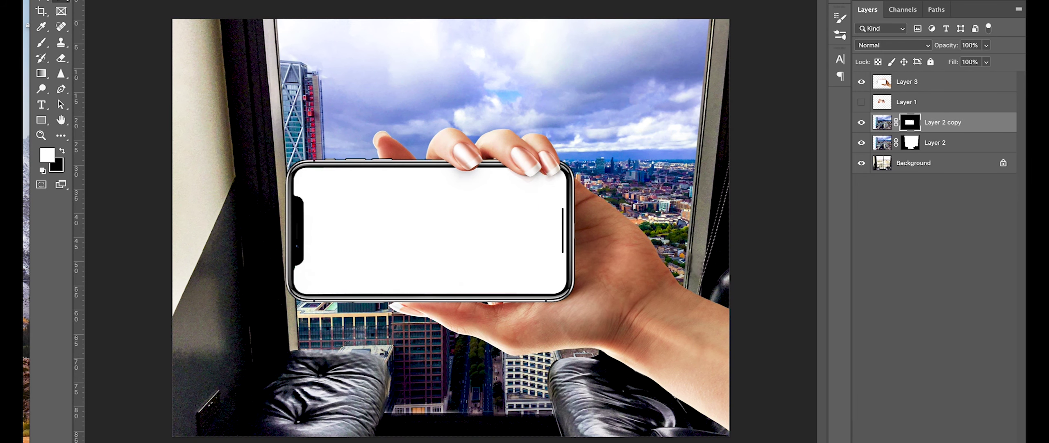
drag(955, 127, 954, 81)
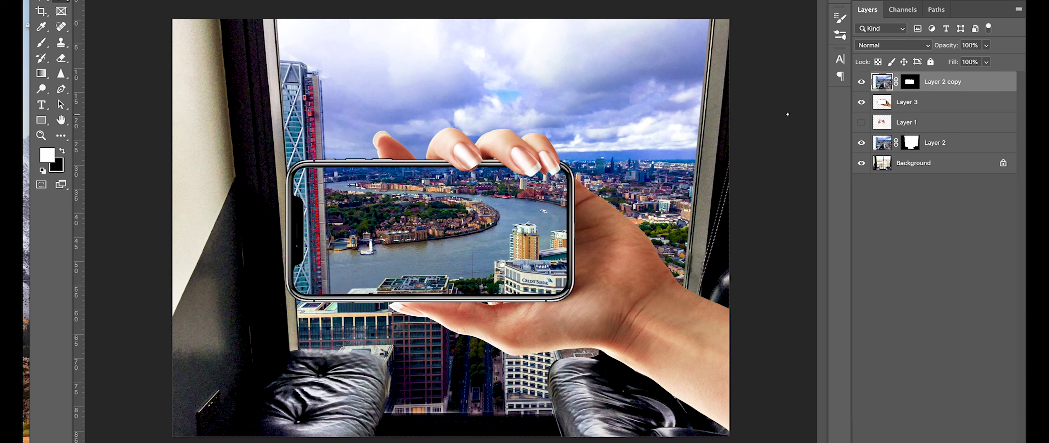
Step: Adjust the hand layer's opacity and load the hand's outline as a selection
click(932, 108)
click(986, 45)
mouse_move(989, 59)
mouse_down()
mouse_move(970, 61)
mouse_move(999, 63)
mouse_up()
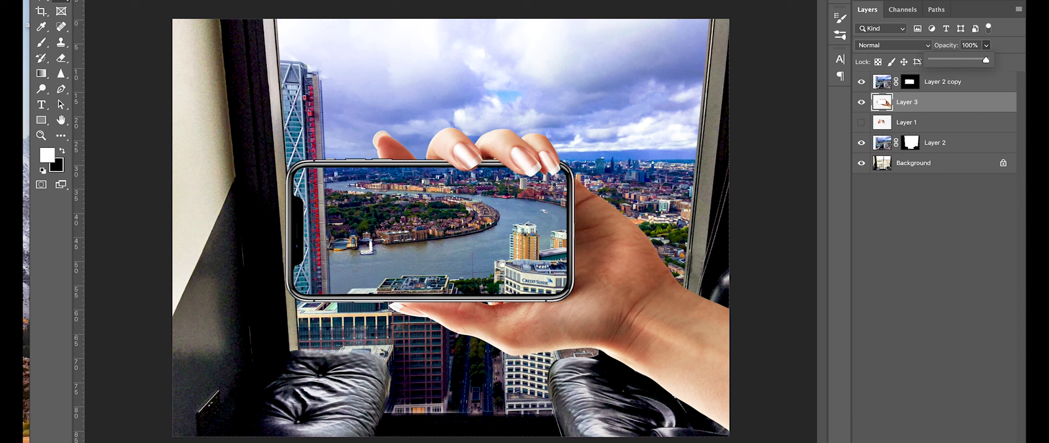
ctrl+click(882, 102)
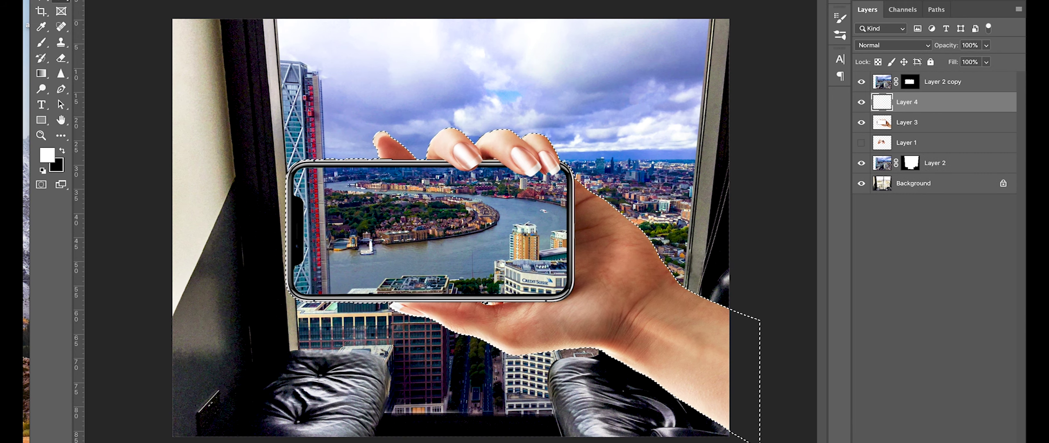
Step: Create Layer 4 beneath the hand and fill the hand selection with black
ctrl+click(993, 440)
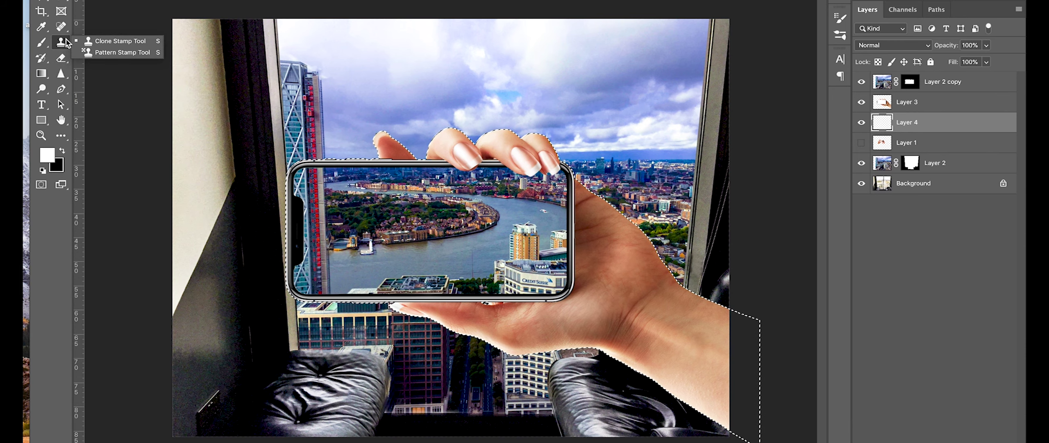
right_click(60, 74)
right_click(41, 74)
click(108, 83)
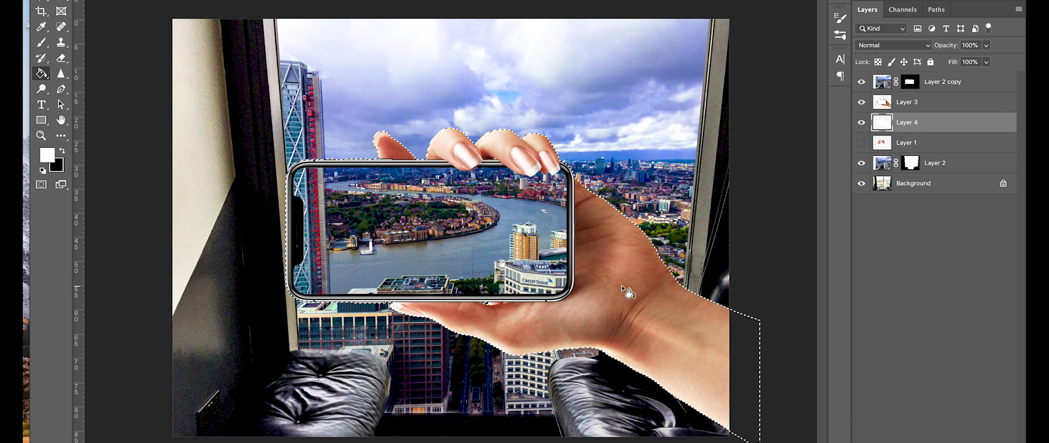
key(x)
click(694, 300)
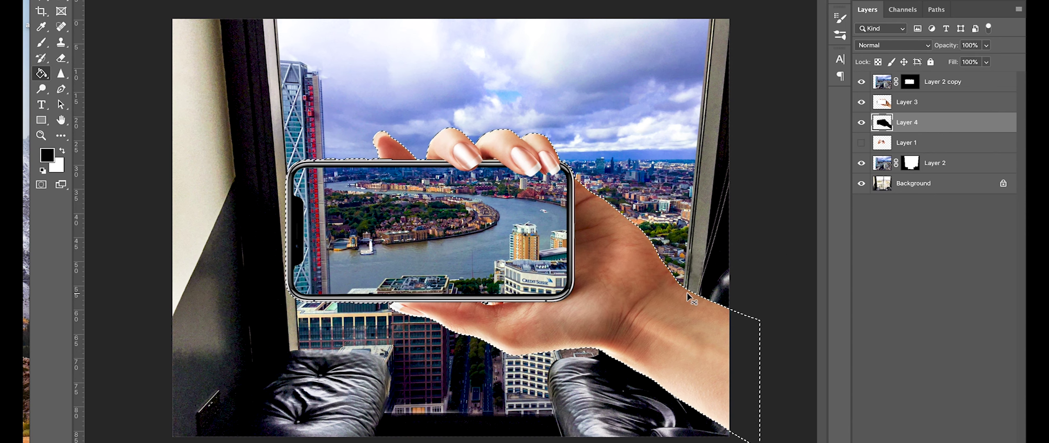
key(ctrl+d)
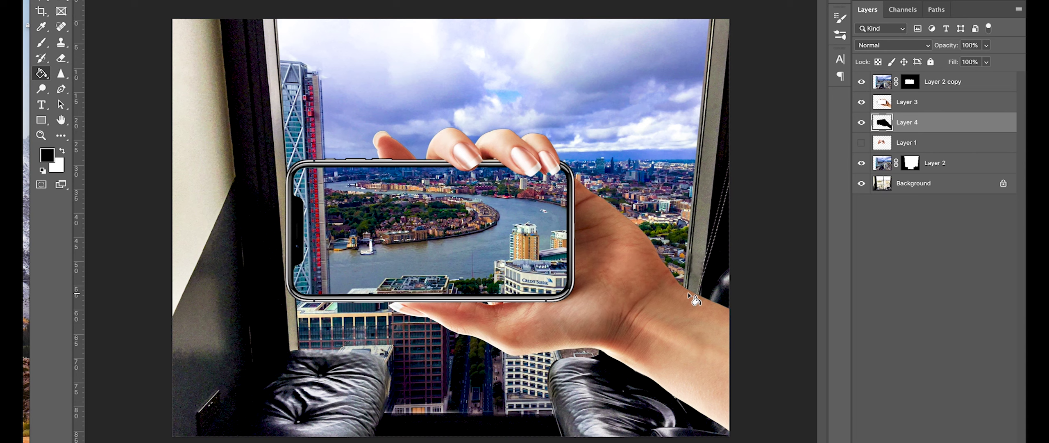
click(41, 3)
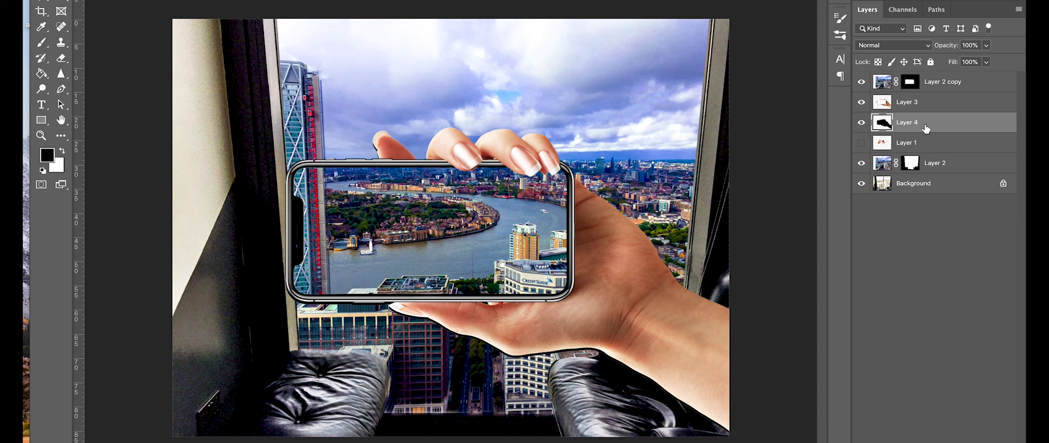
Step: Hide the skyline and room layers and lower the shadow's opacity to about 59%
click(987, 46)
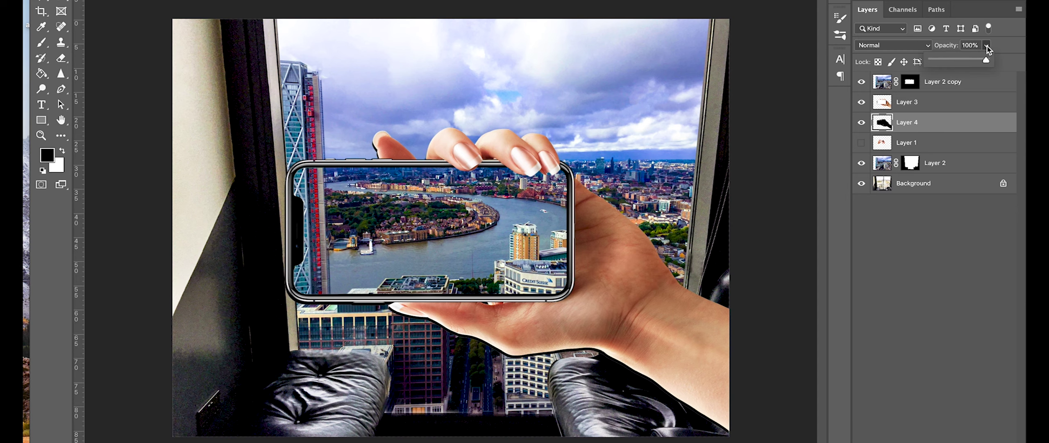
scroll(521, 389, up, 5)
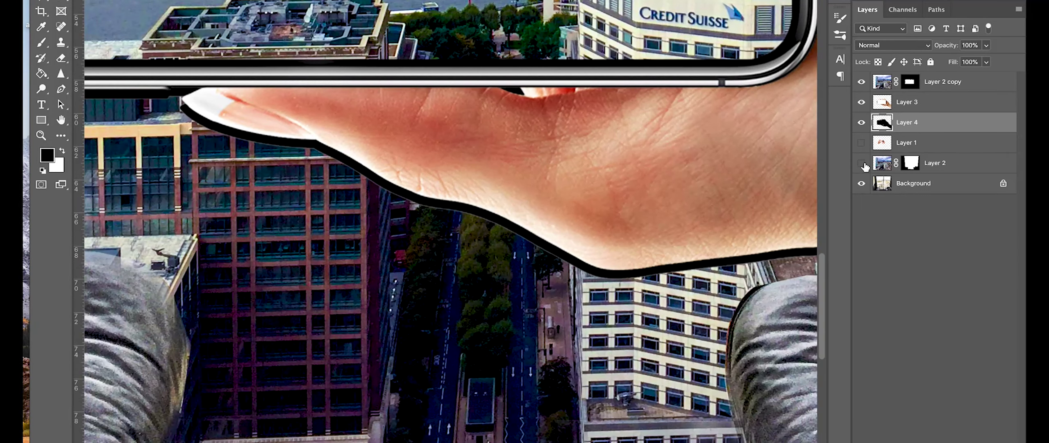
click(863, 163)
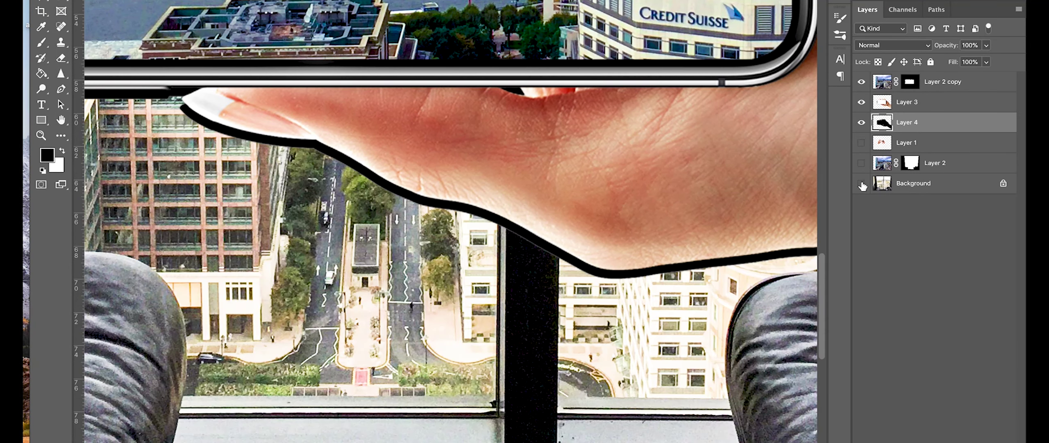
click(862, 183)
click(987, 46)
drag(988, 59, 964, 60)
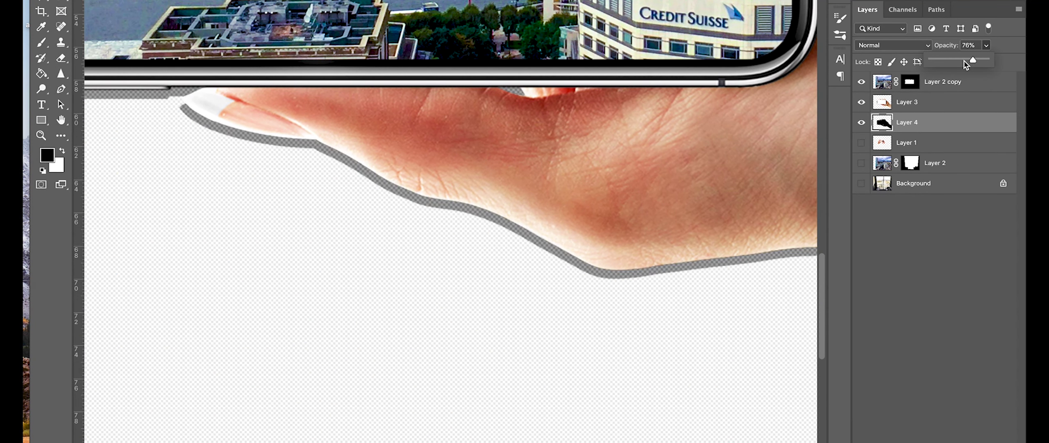
Step: Blur the shadow with a ~4 px Gaussian Blur and turn Layer 2, Layer 1 and Background back on
click(862, 164)
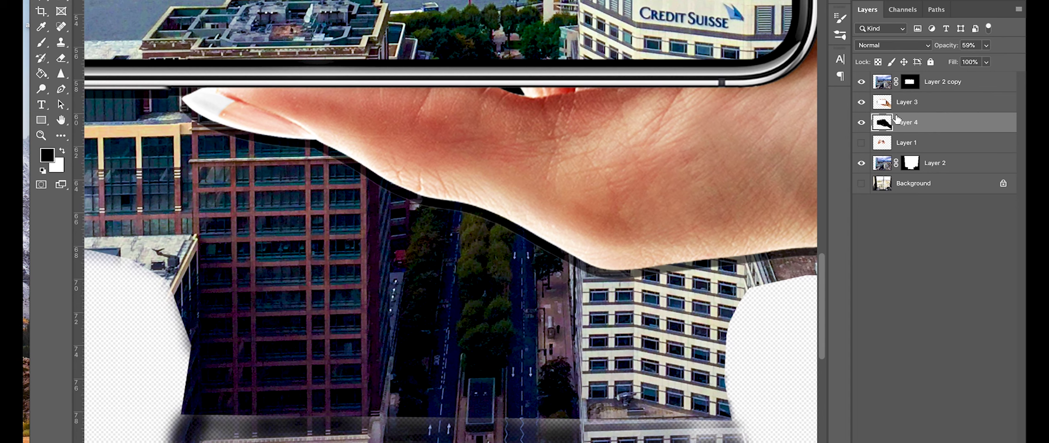
click(324, 0)
mouse_move(361, 57)
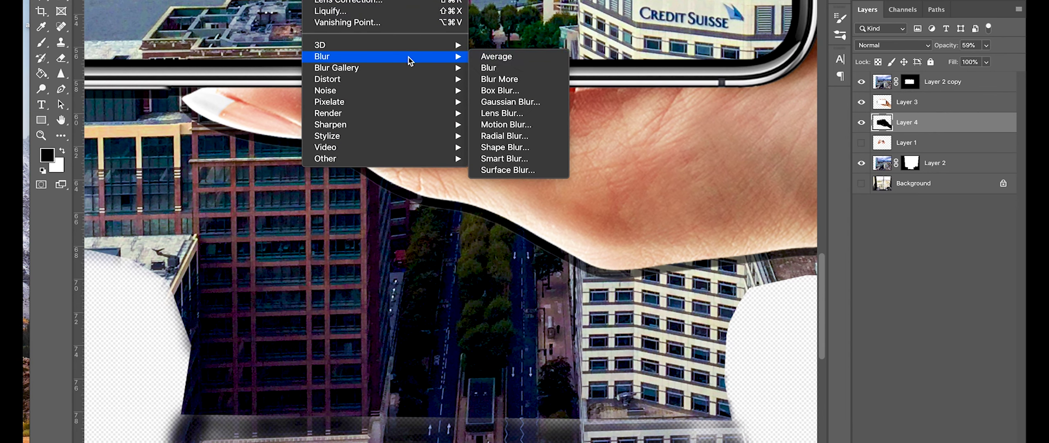
click(526, 108)
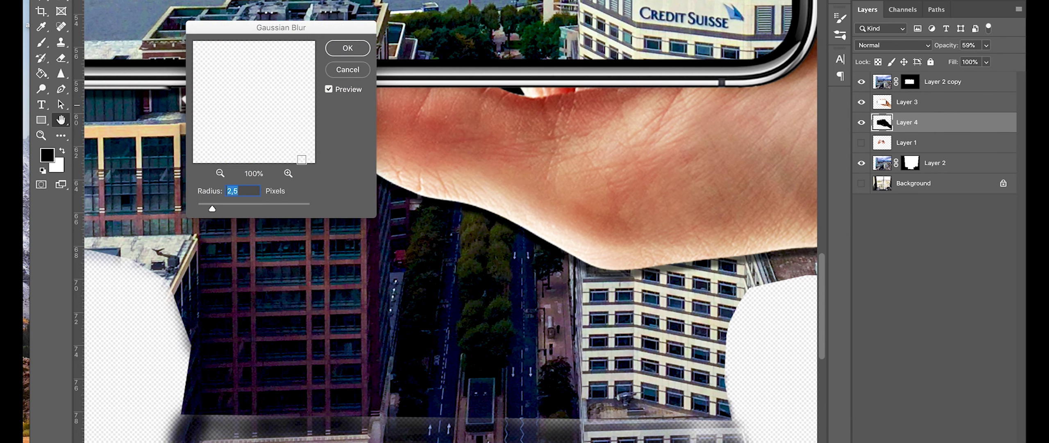
drag(223, 209, 222, 208)
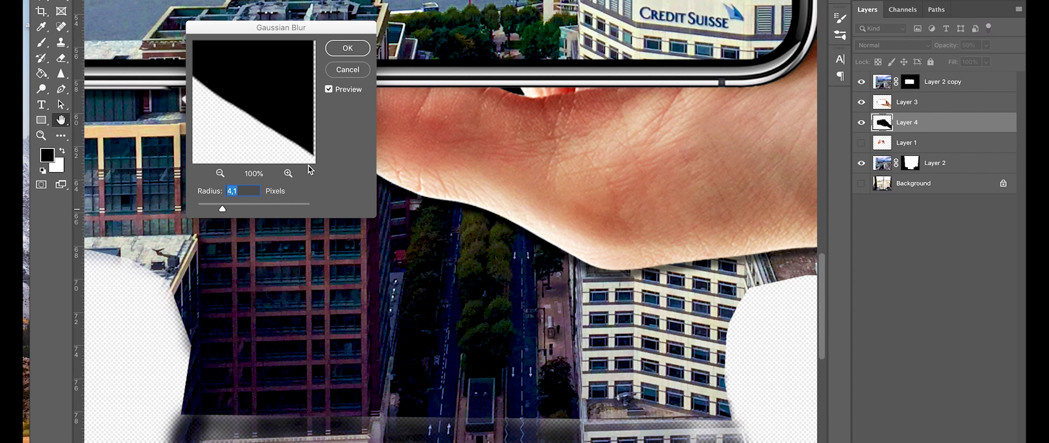
click(348, 48)
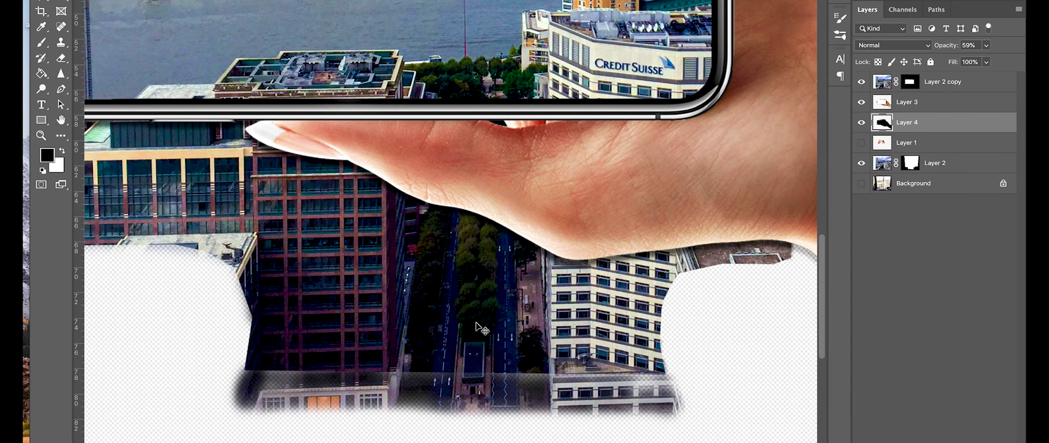
scroll(476, 322, down, 3)
scroll(476, 322, down, 3)
click(862, 143)
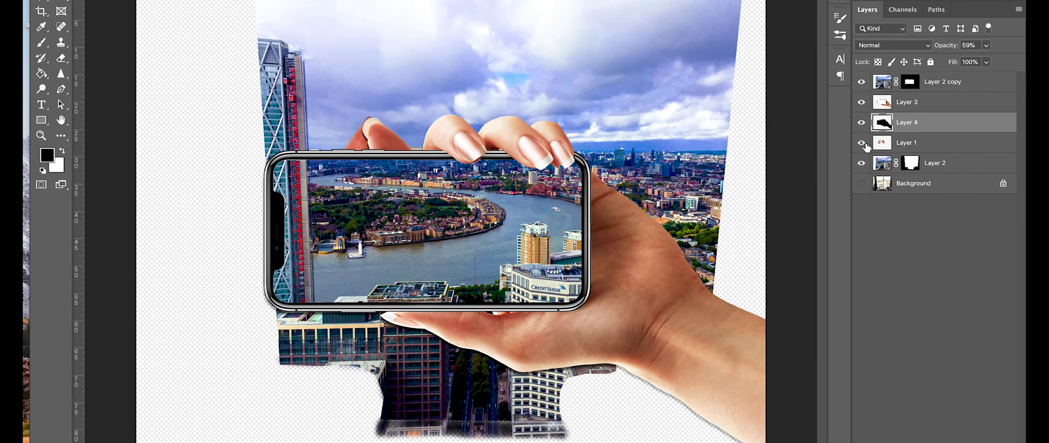
click(862, 183)
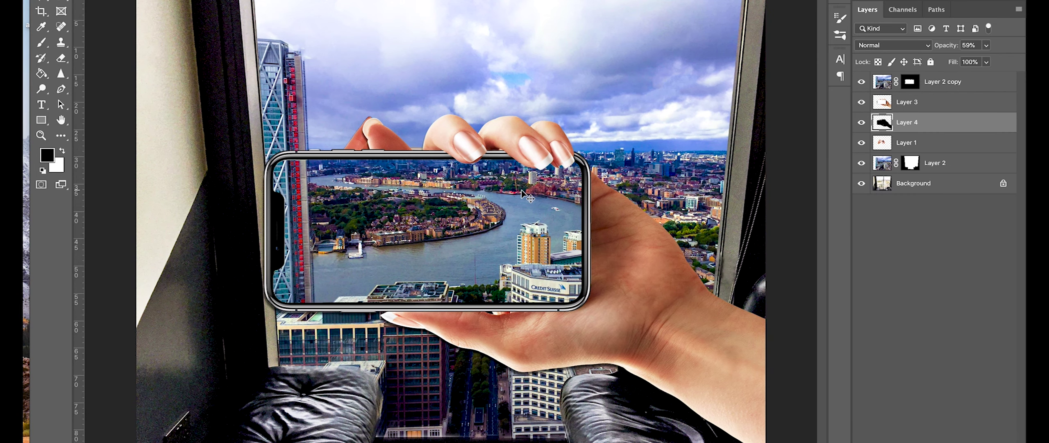
scroll(527, 196, down, 1)
scroll(526, 195, down, 2)
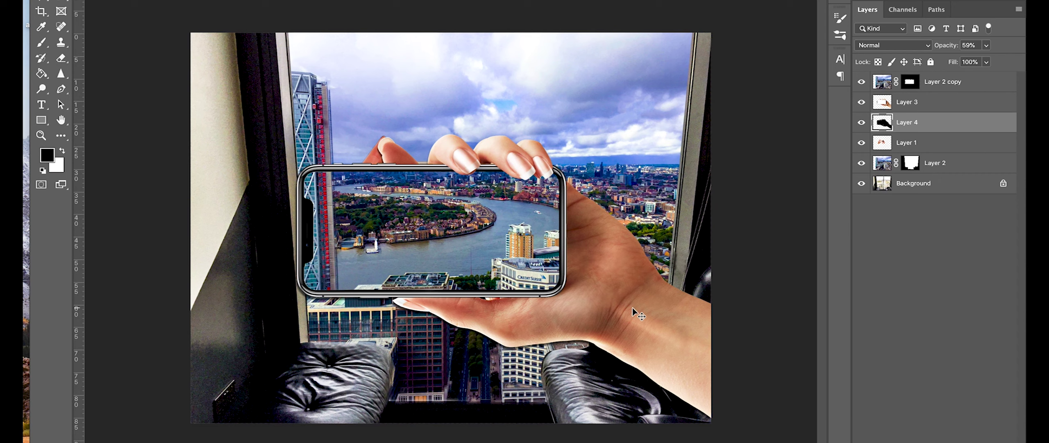
key(c)
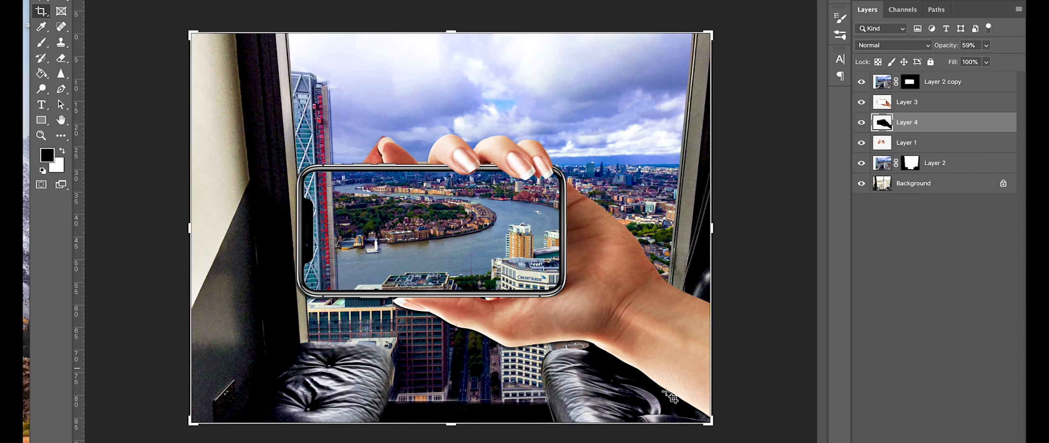
drag(702, 417, 227, 42)
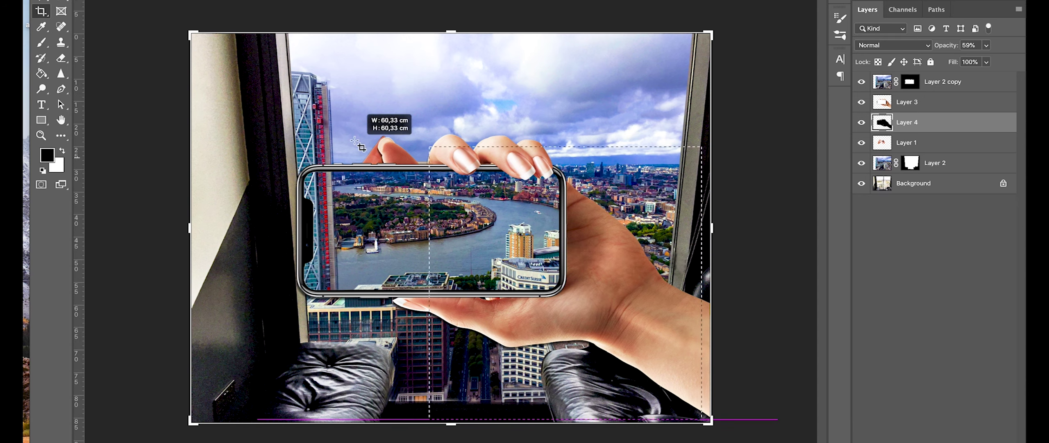
drag(228, 42, 223, 35)
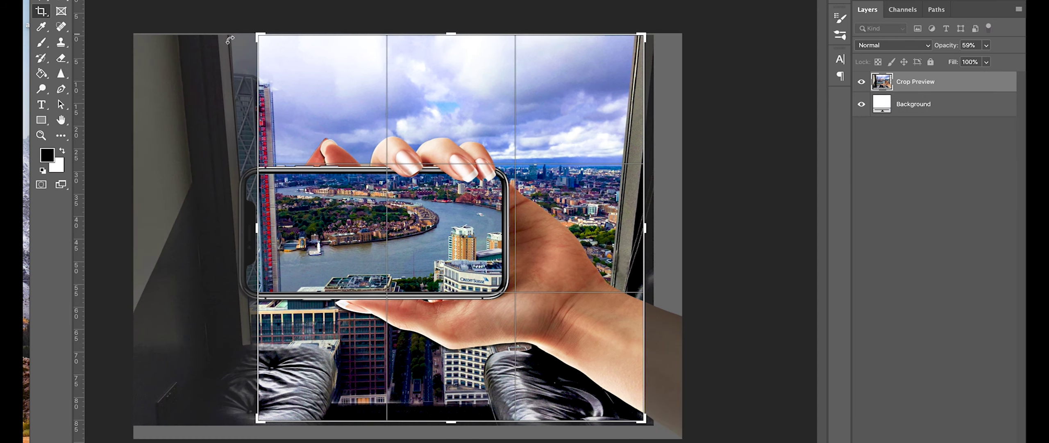
drag(259, 422, 238, 441)
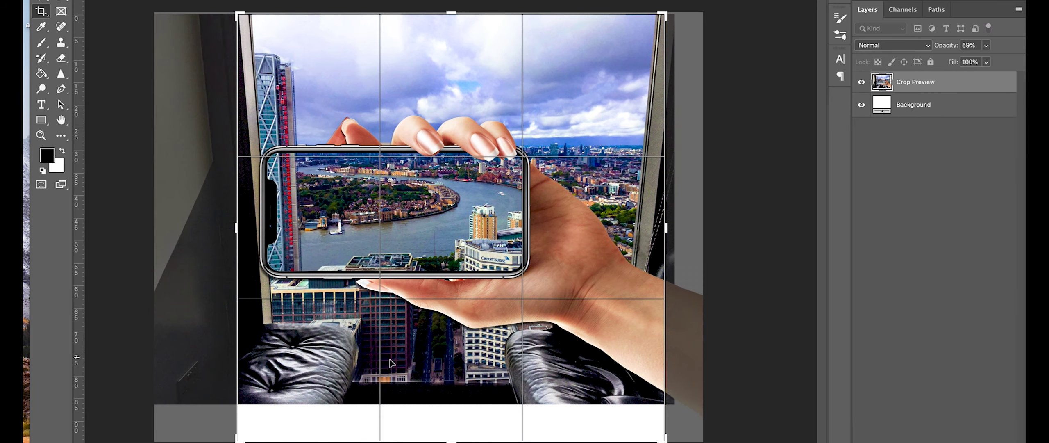
drag(391, 363, 412, 361)
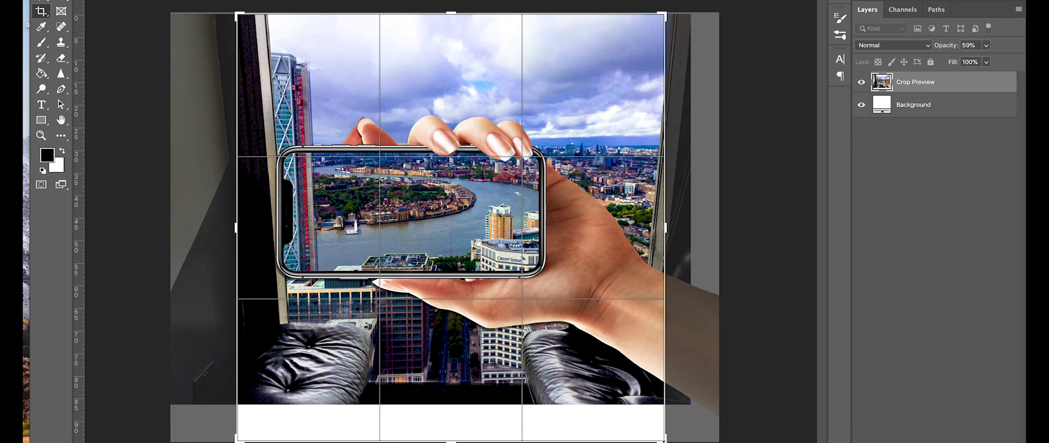
key(Escape)
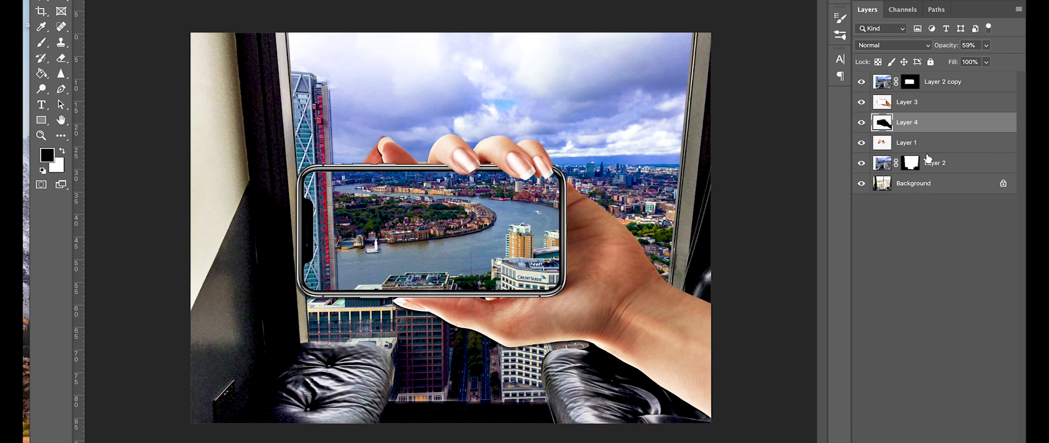
Step: Crop the composite in from the lower-left corner and commit the crop
click(41, 11)
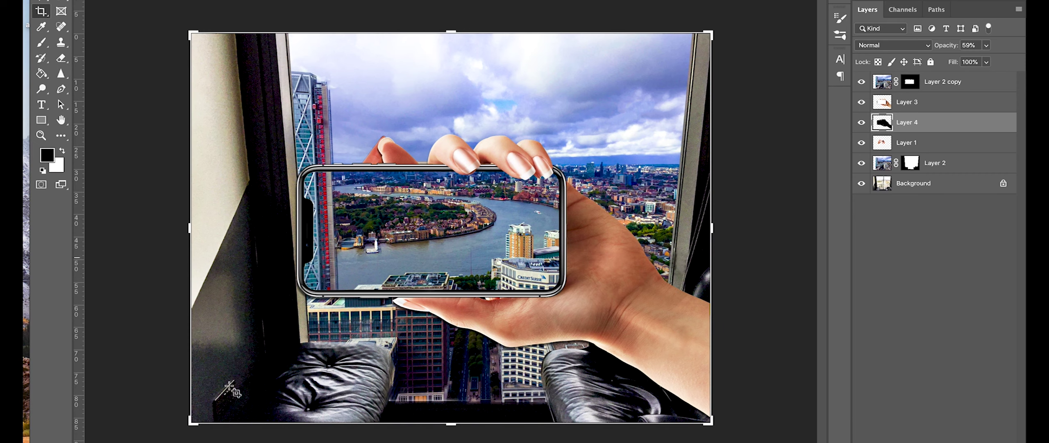
drag(191, 420, 209, 410)
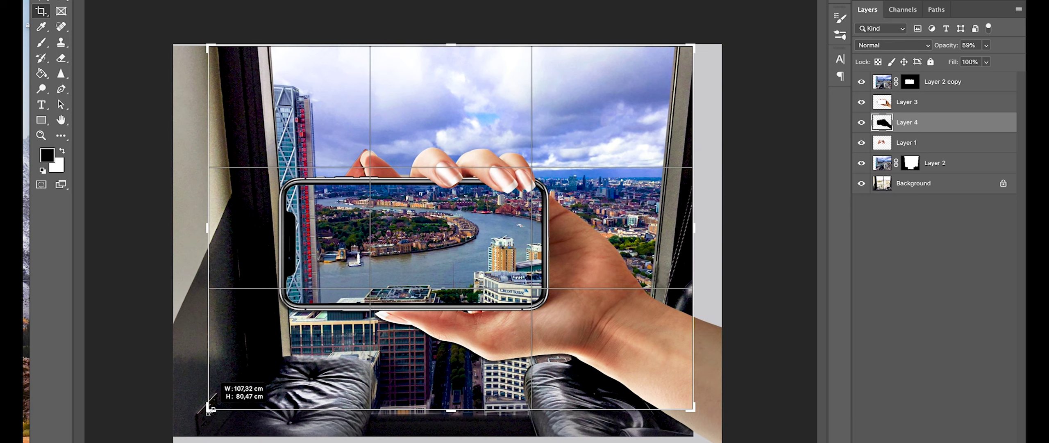
drag(209, 410, 210, 409)
key(Return)
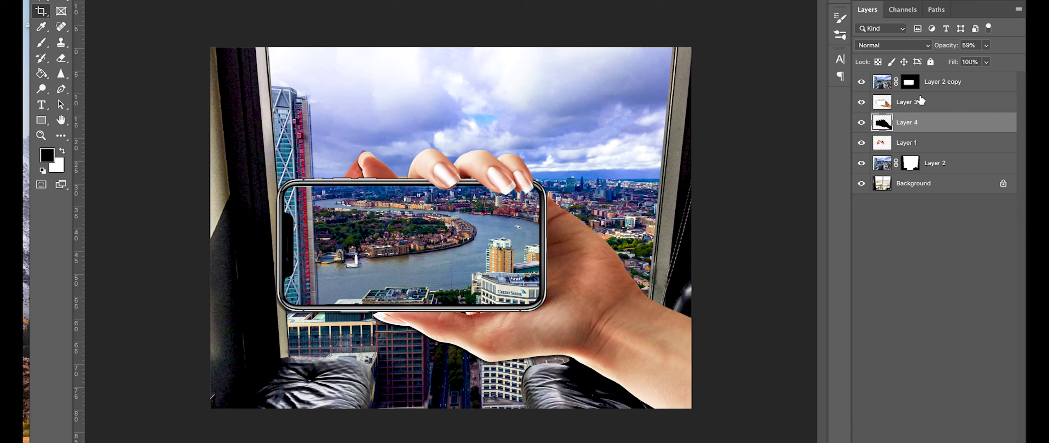
shift+click(949, 82)
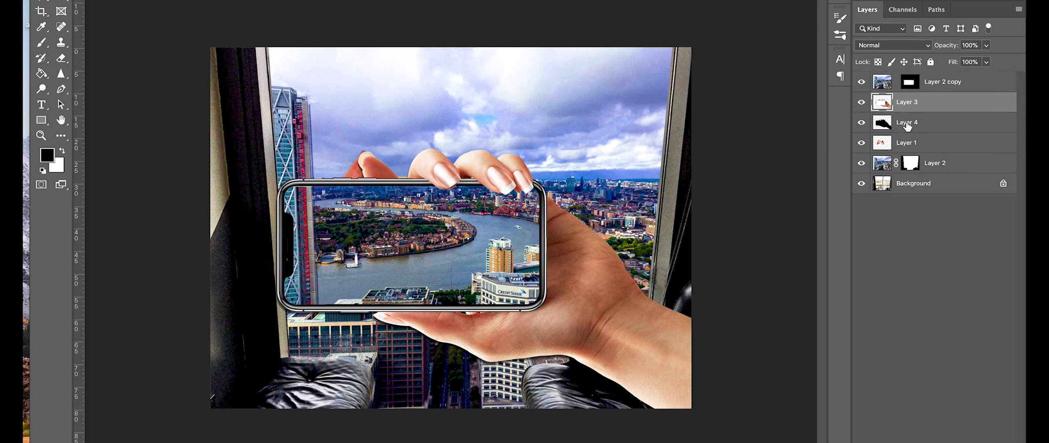
drag(589, 276, 606, 278)
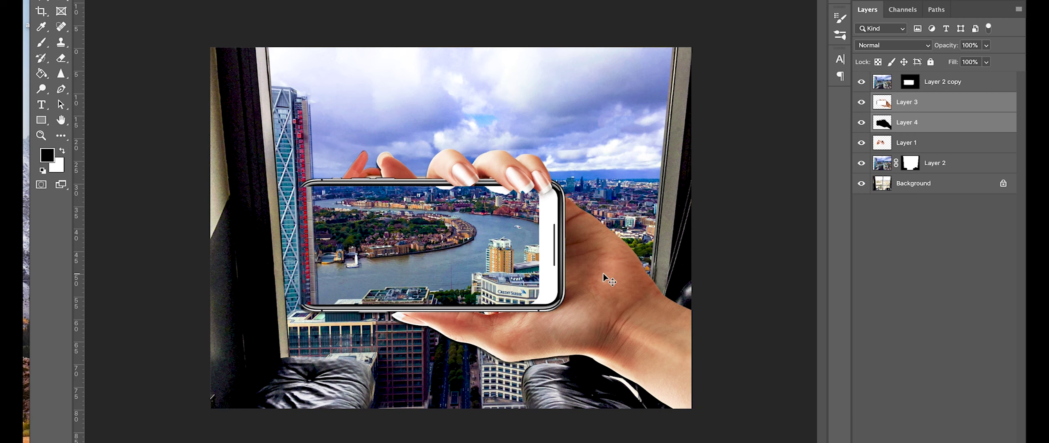
key(ctrl+z)
shift+click(915, 84)
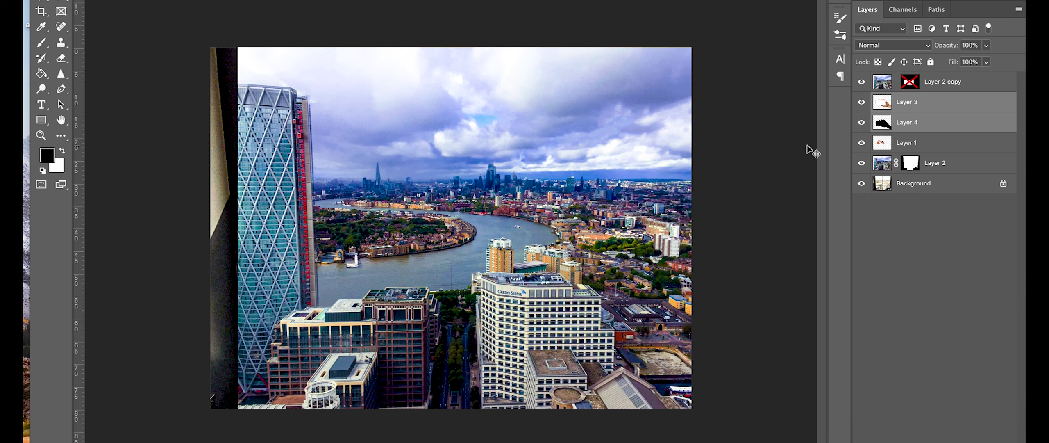
shift+click(915, 84)
shift+click(917, 84)
double_click(917, 84)
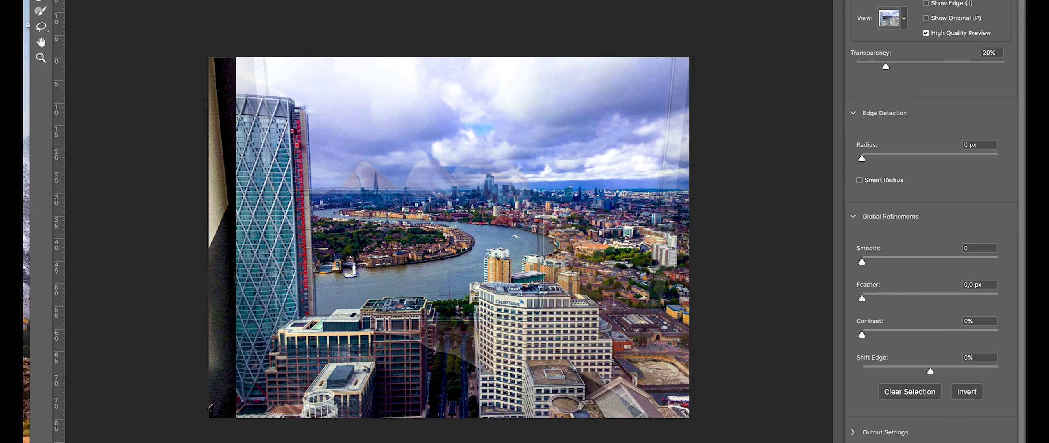
key(Escape)
shift+click(911, 110)
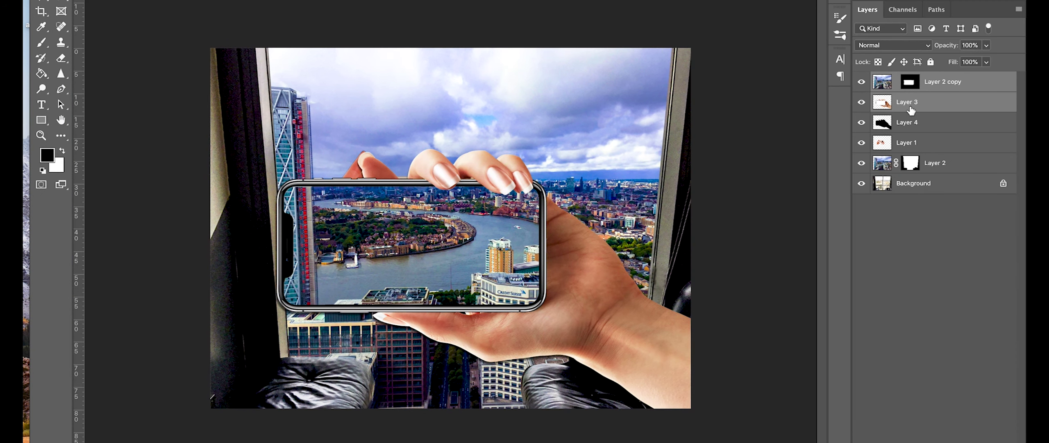
Step: Shift the phone, hand and shadow layers right and refit the city view inside the screen
shift+click(911, 122)
drag(543, 267, 579, 267)
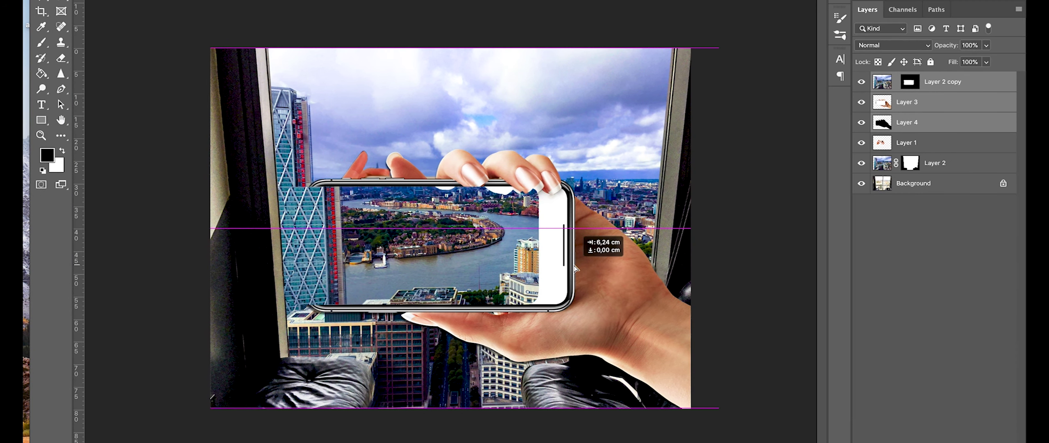
click(884, 132)
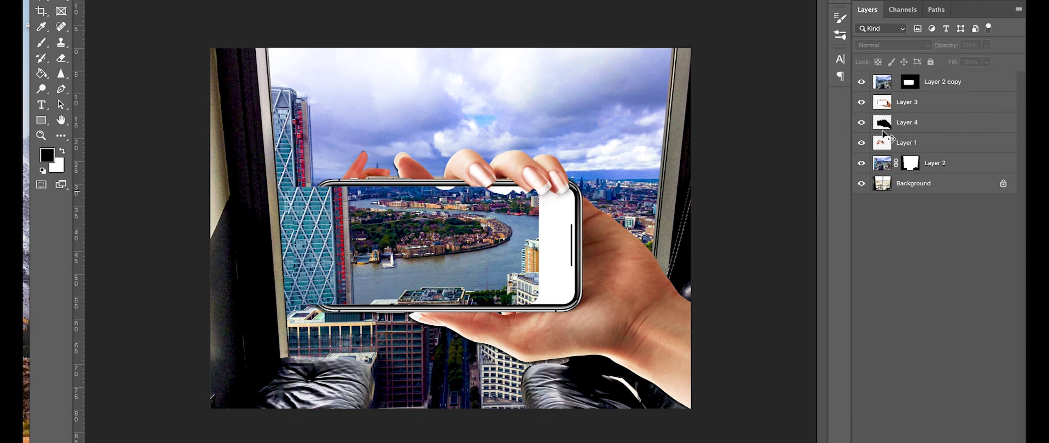
click(915, 87)
drag(530, 233, 562, 232)
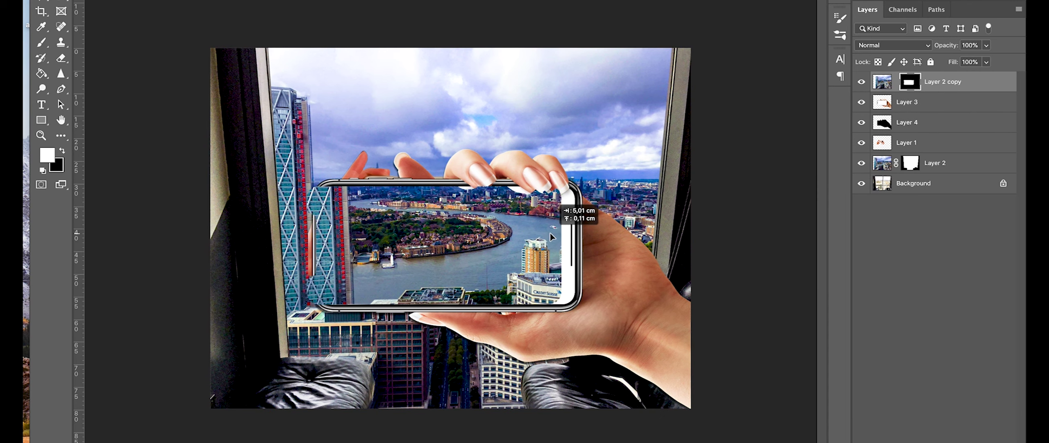
drag(562, 232, 561, 233)
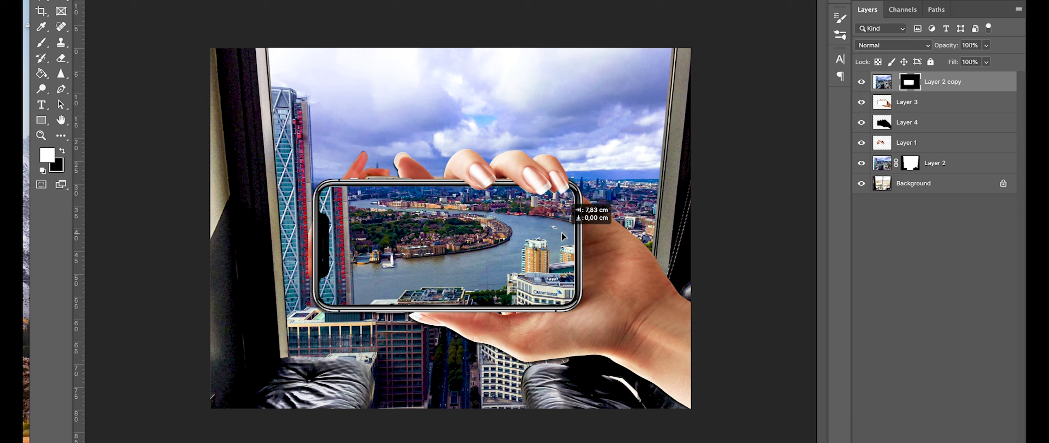
drag(562, 234, 562, 235)
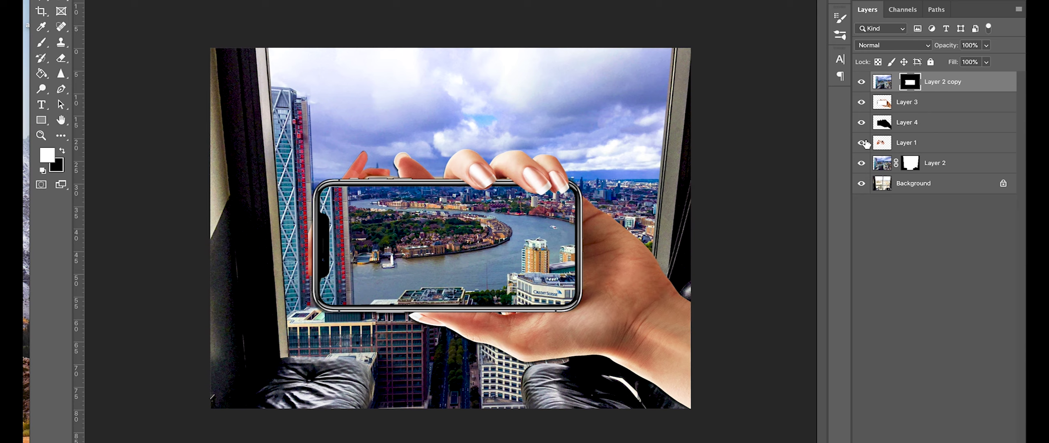
Step: Hide the extra fingers on Layer 1, lower Layer 3's opacity, and select Layer 4's outline
click(862, 142)
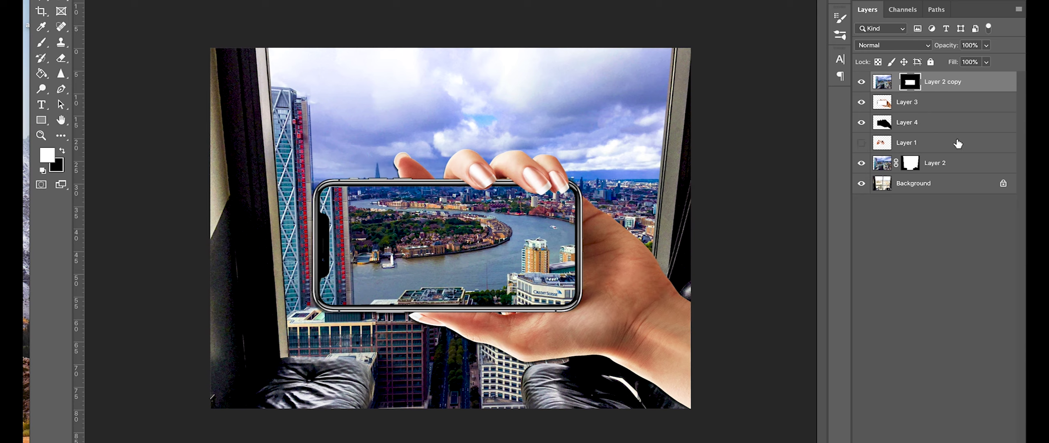
click(931, 105)
click(987, 45)
mouse_move(990, 59)
mouse_down()
mouse_move(972, 61)
mouse_move(1000, 61)
mouse_up()
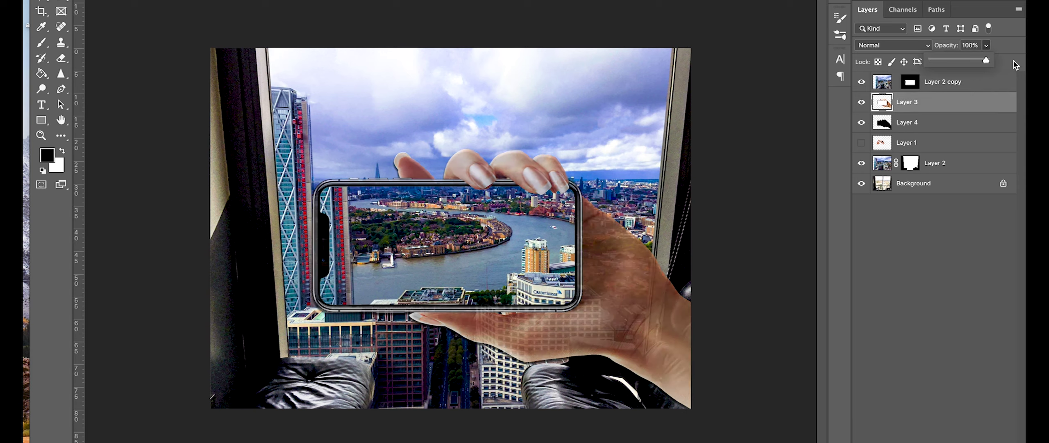
ctrl+click(882, 122)
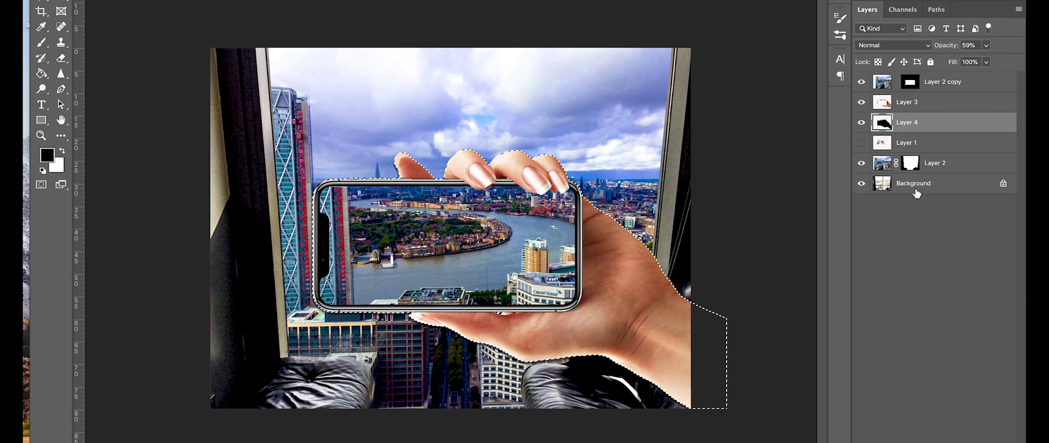
Step: Shrink the hand-and-phone selection by 5 px and clear Layer 4 inside it
click(914, 441)
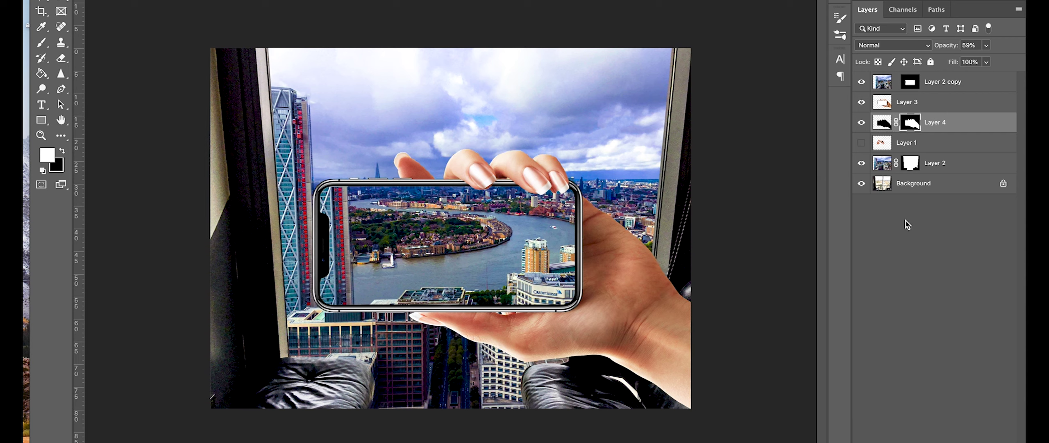
key(ctrl+z)
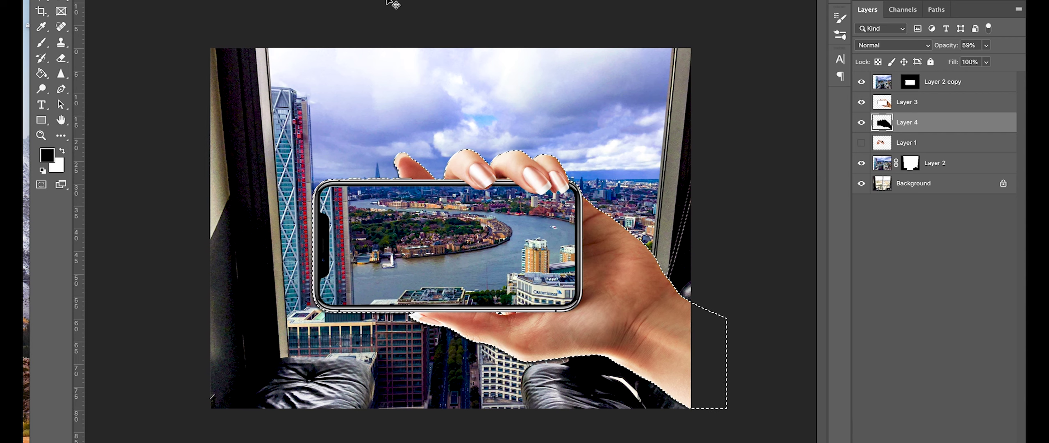
click(283, 0)
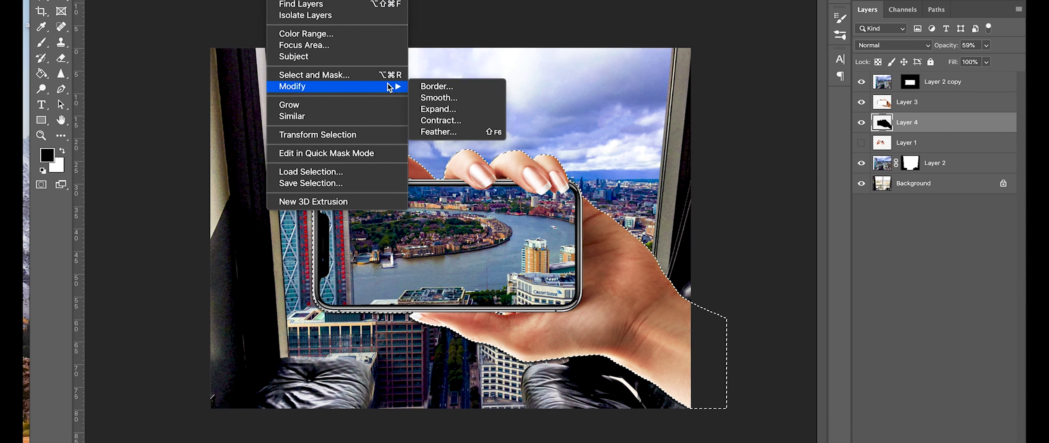
mouse_move(292, 87)
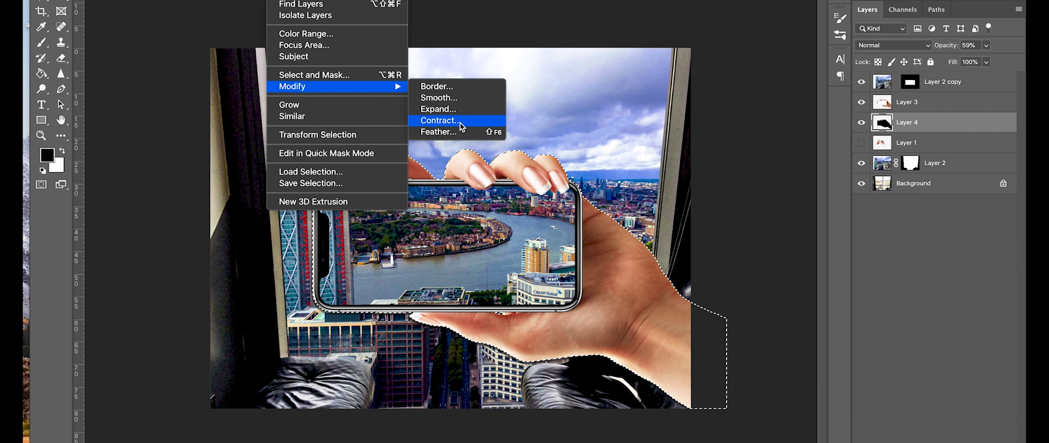
click(456, 120)
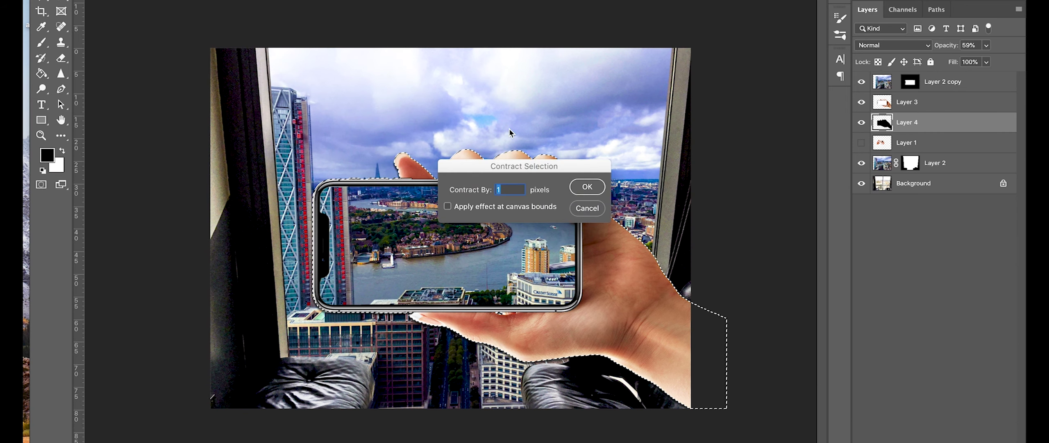
click(590, 187)
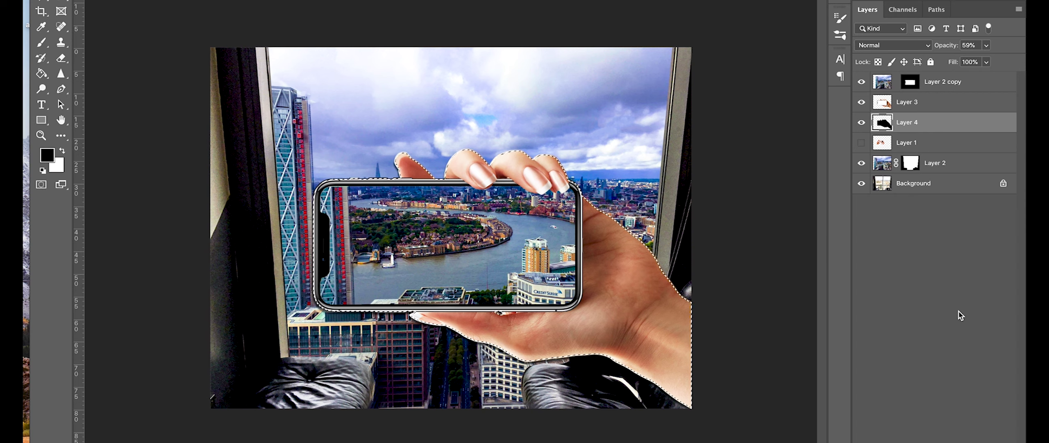
key(Delete)
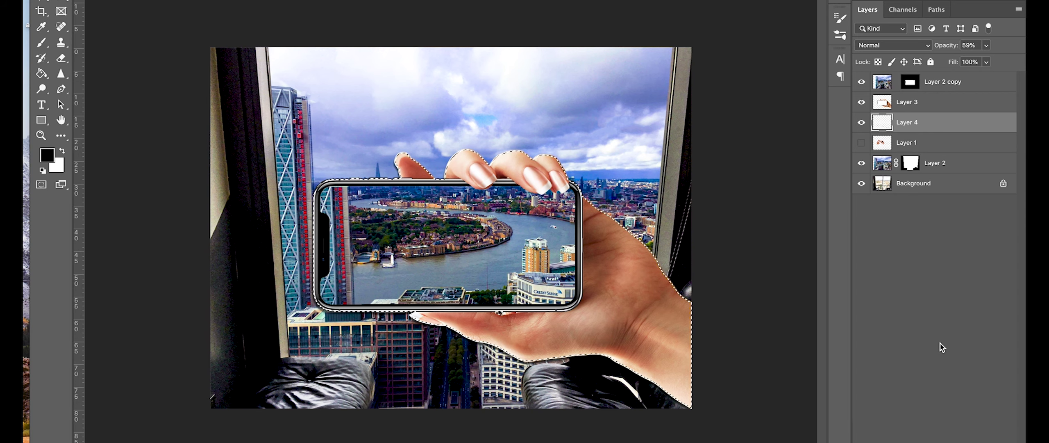
key(ctrl+d)
Step: Adjust Layer 3's opacity so the phone-holding hand shows fully
click(885, 106)
click(987, 45)
mouse_move(989, 60)
mouse_down()
mouse_move(978, 60)
mouse_move(988, 61)
mouse_up()
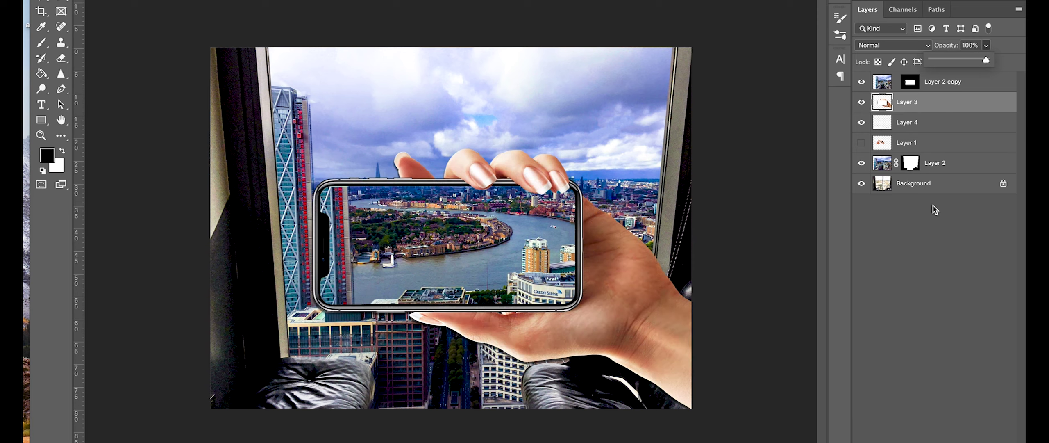
right_click(939, 185)
Step: Flatten the image and save it to the Desktop as a maximum-quality JPEG
click(865, 301)
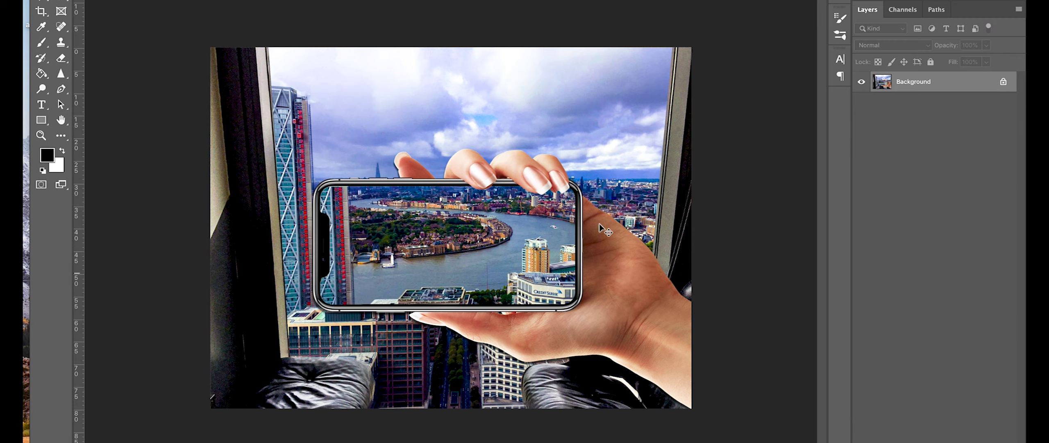
click(127, 1)
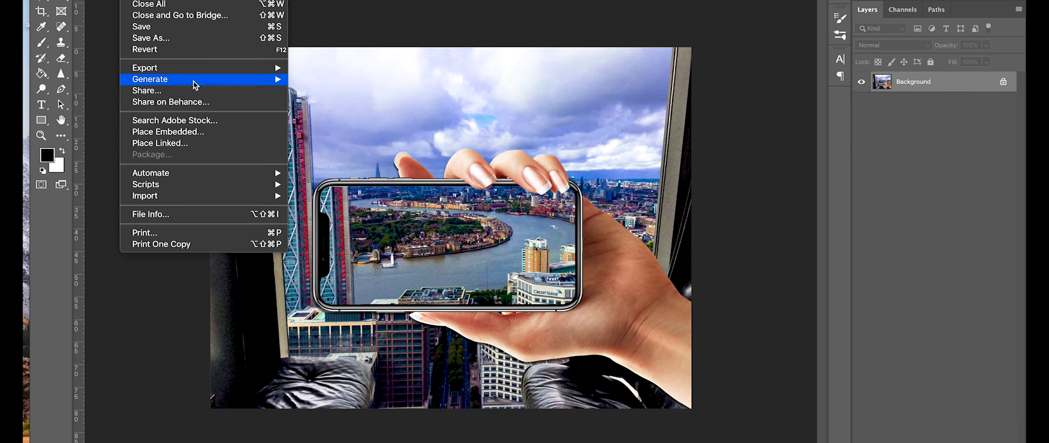
click(197, 46)
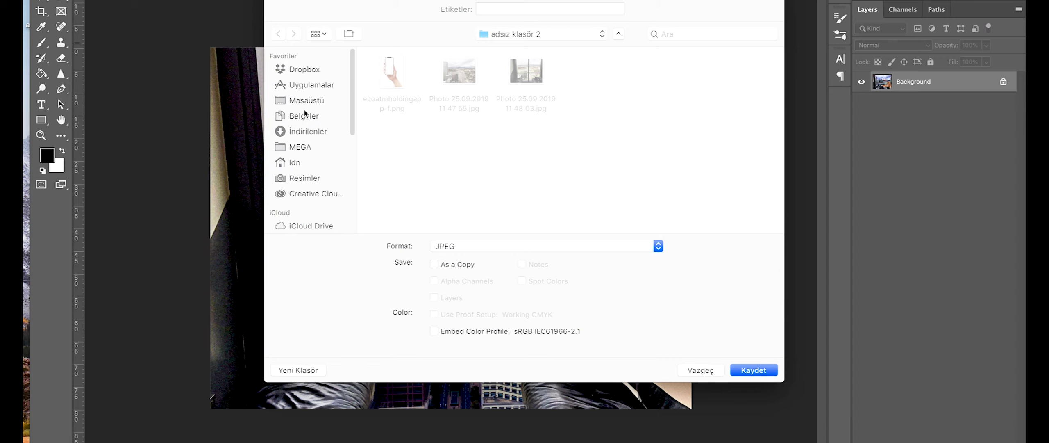
click(305, 101)
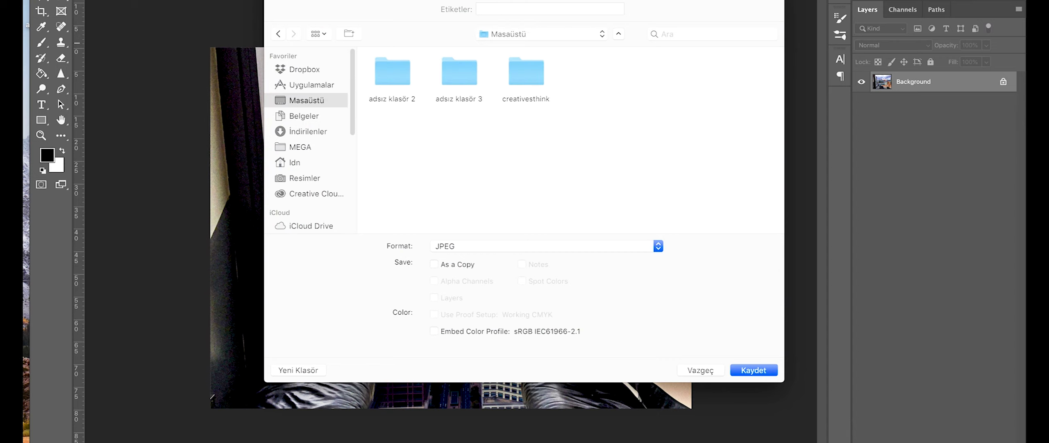
key(Return)
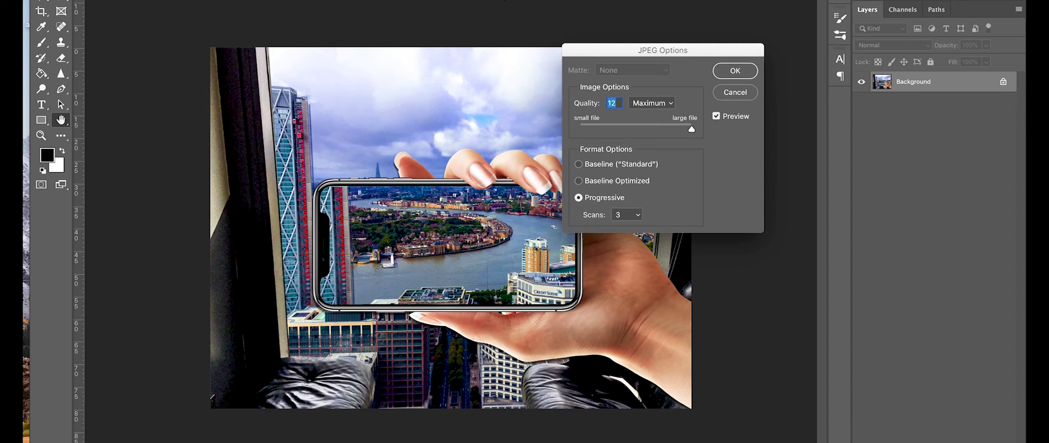
click(743, 70)
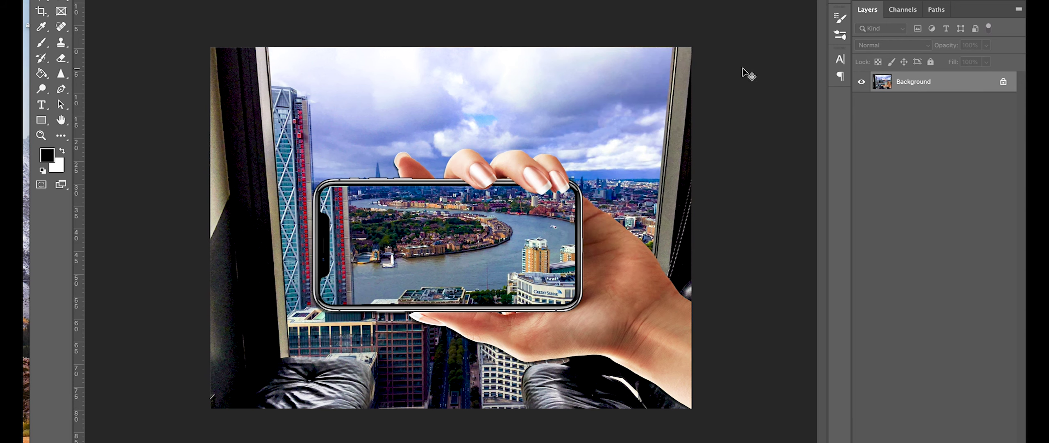